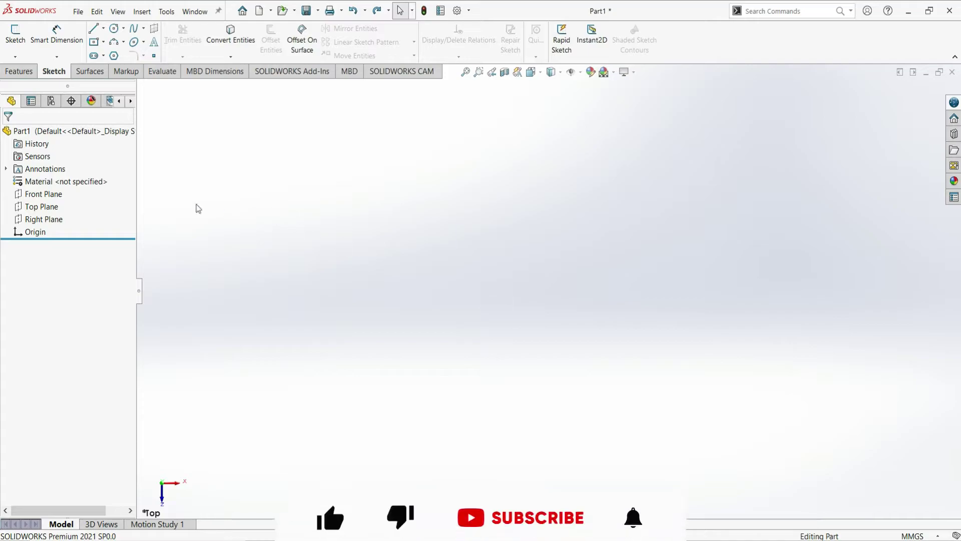
Start a Top Plane sketch with a construction circle centred on the origin.
left_click(46, 212)
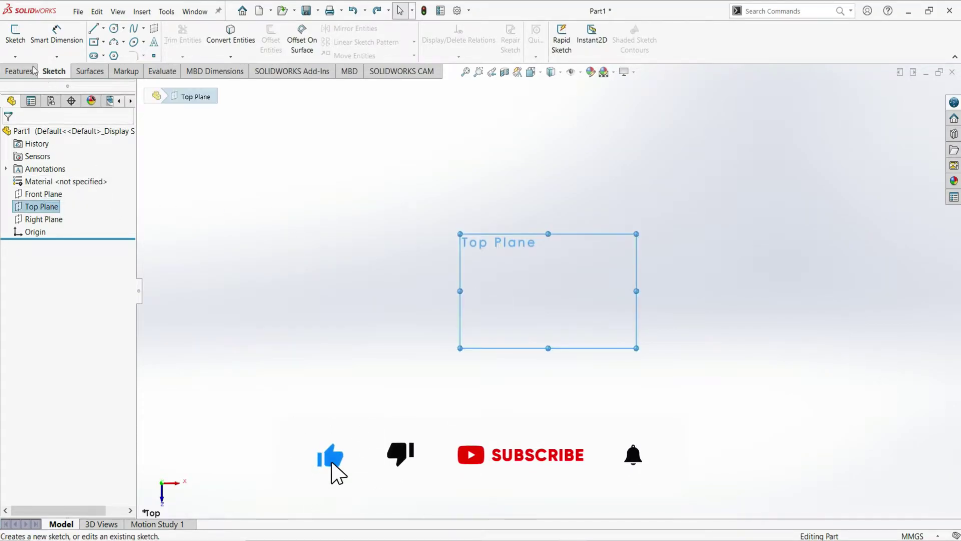
left_click(16, 37)
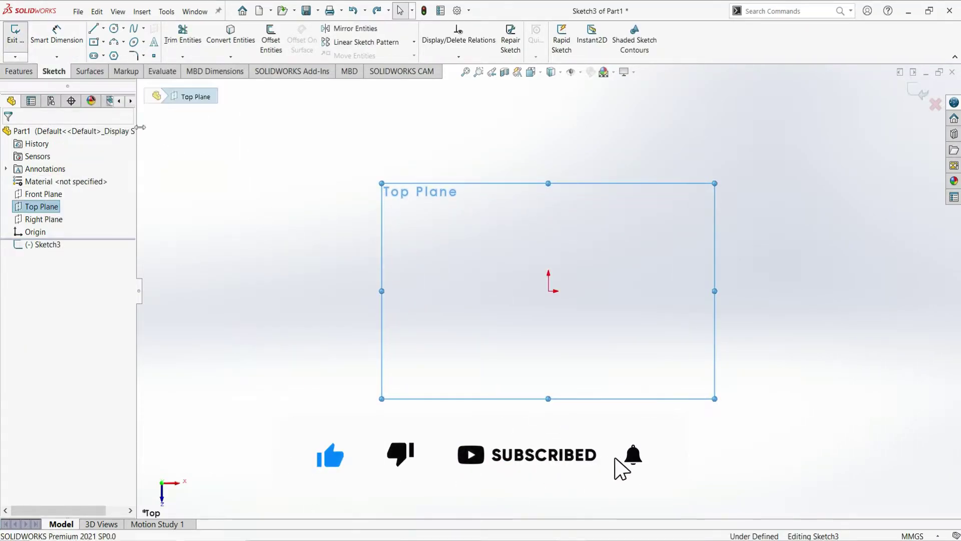
left_click(114, 29)
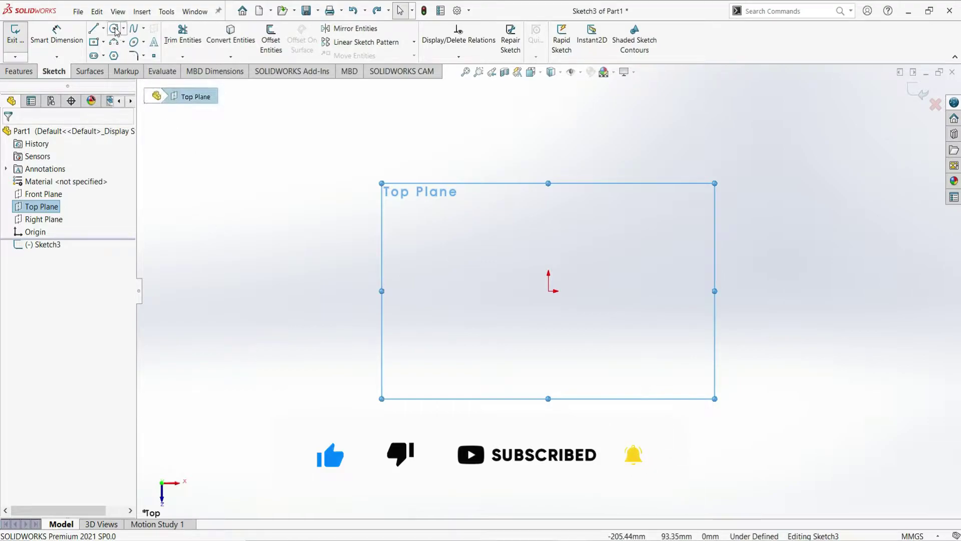
left_click(550, 291)
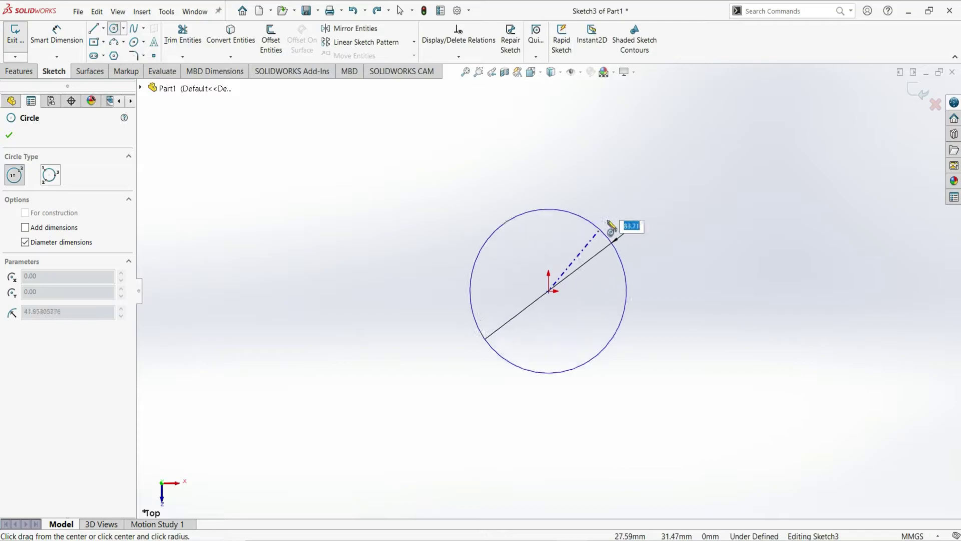
left_click(621, 220)
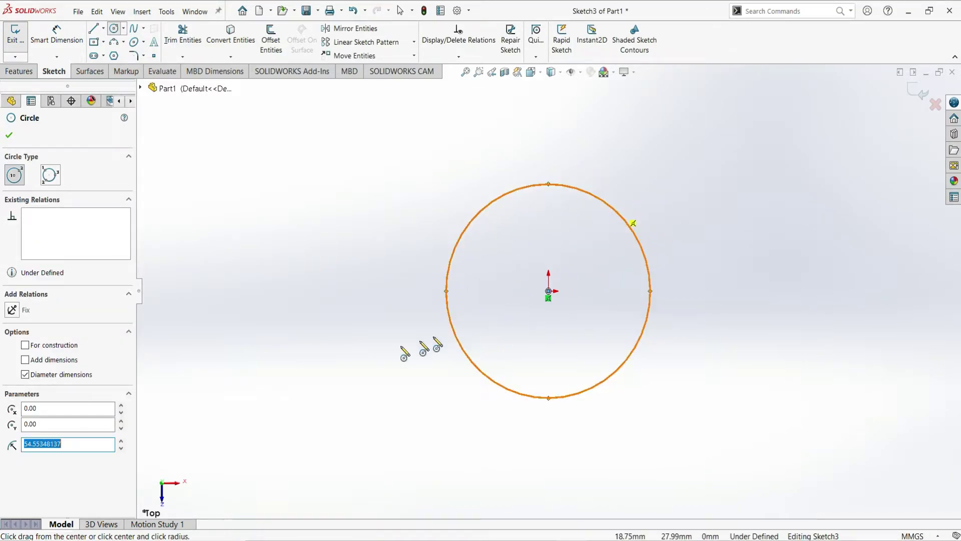
left_click(25, 345)
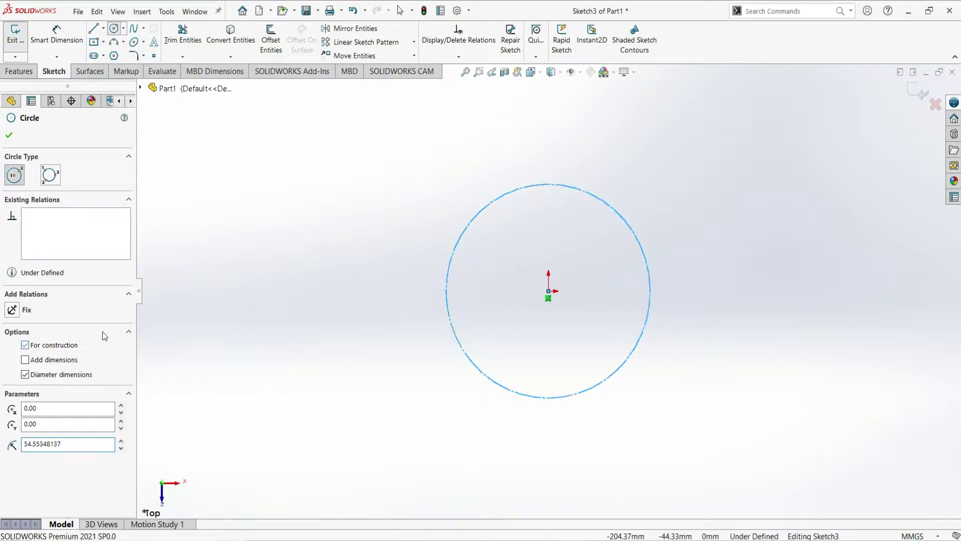
left_click(10, 136)
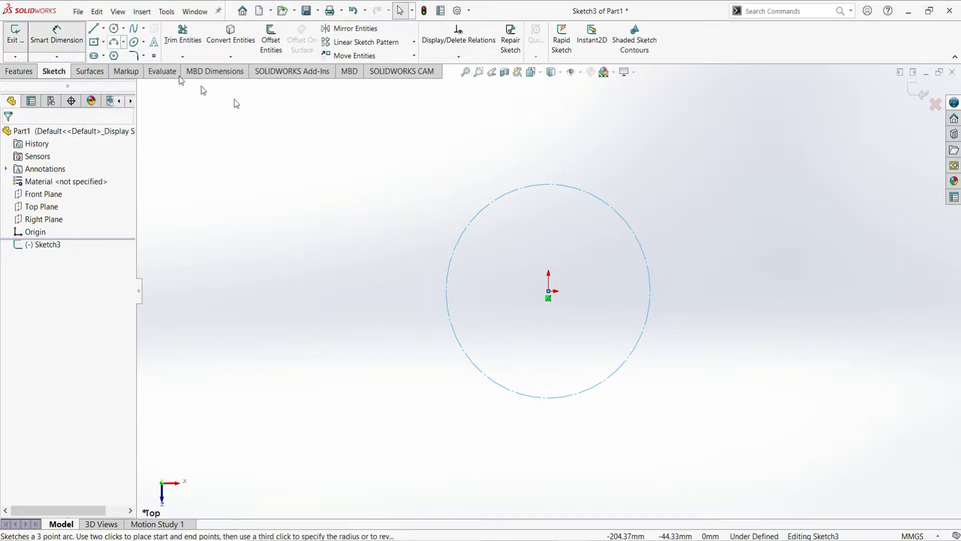
Dimension the construction circle to a 150 mm diameter.
left_click(611, 208)
left_click(642, 189)
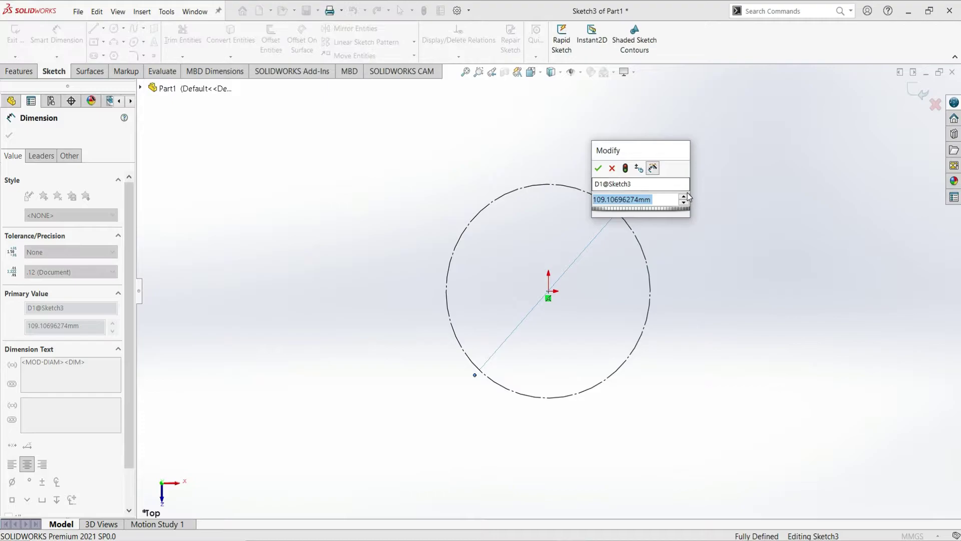
type("150")
key("Return")
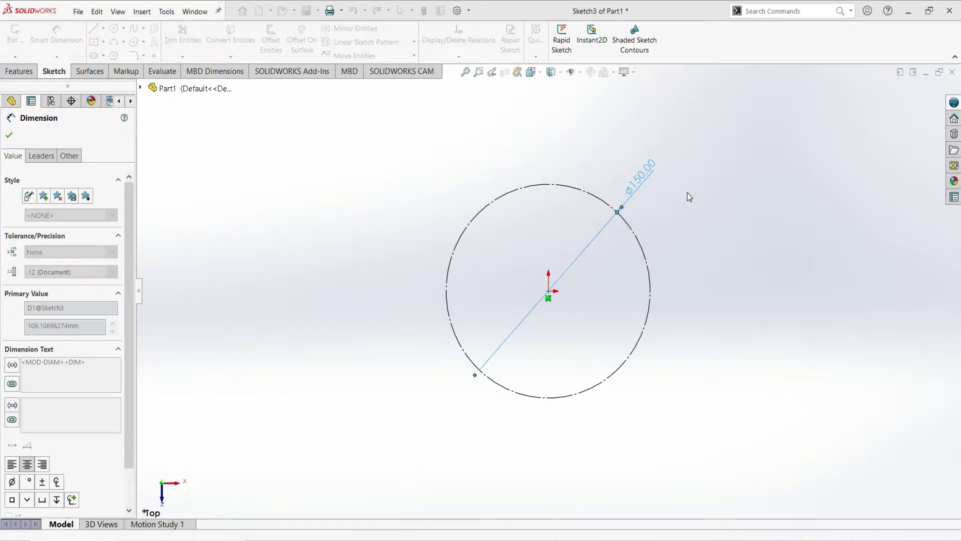
right_click(688, 197)
left_click(711, 227)
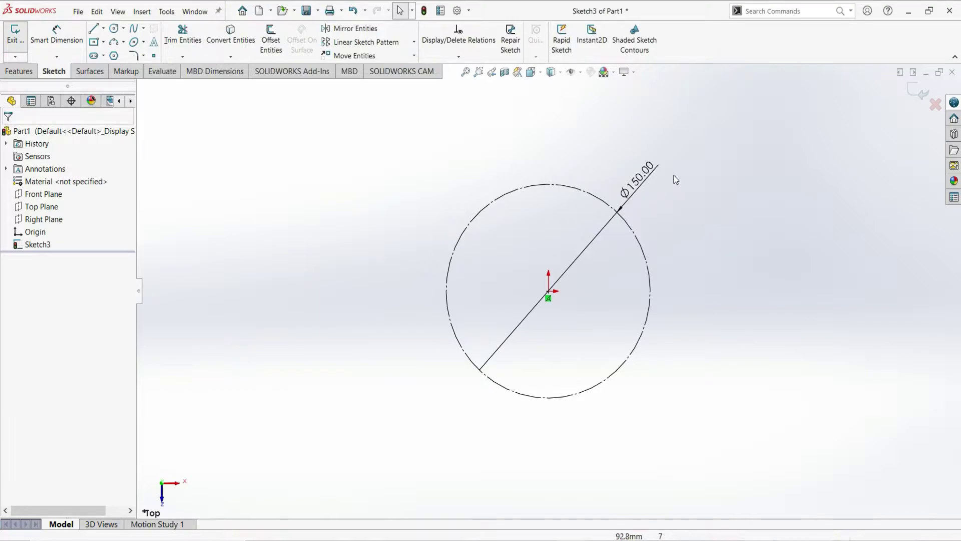
left_click(114, 28)
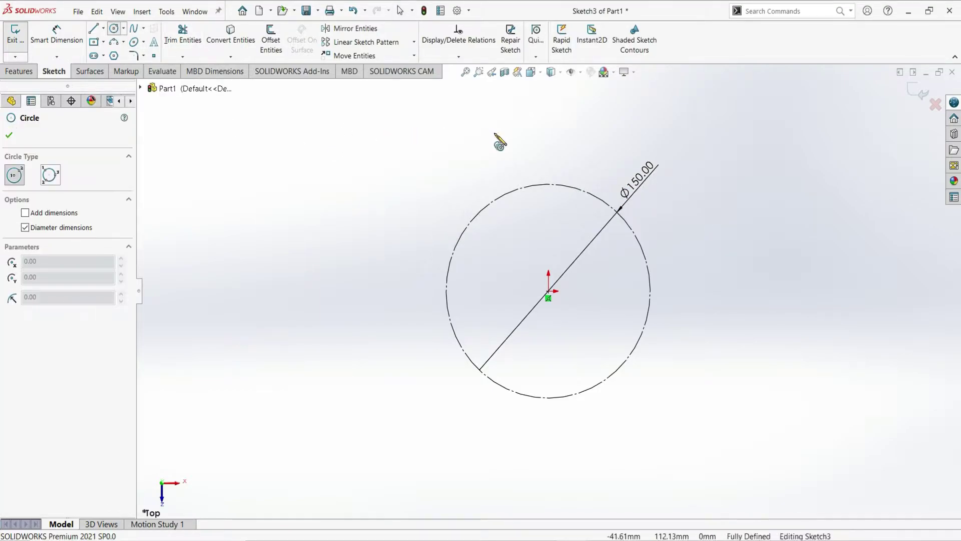
Draw a circle centred on the construction circle's top point and dimension it Ø50.
left_click(549, 184)
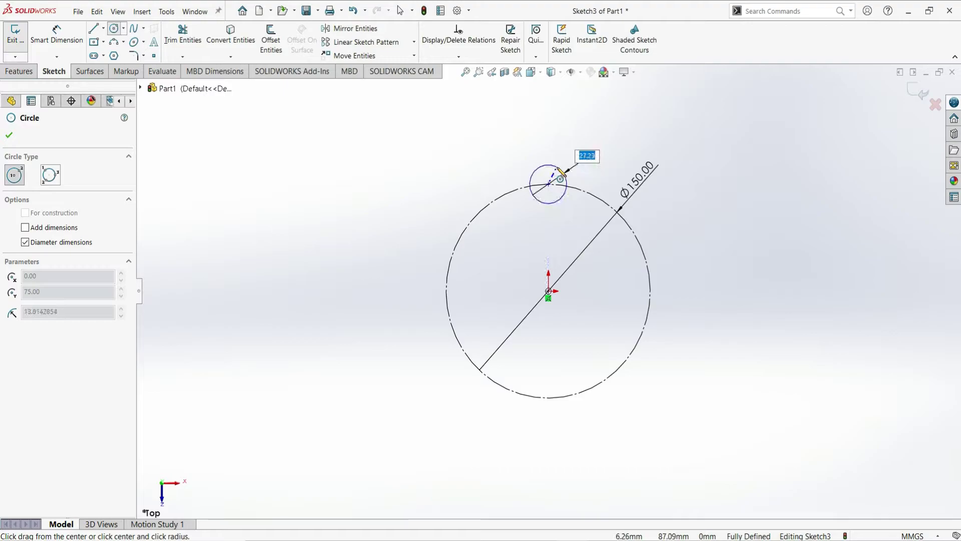
left_click(565, 175)
key("Escape")
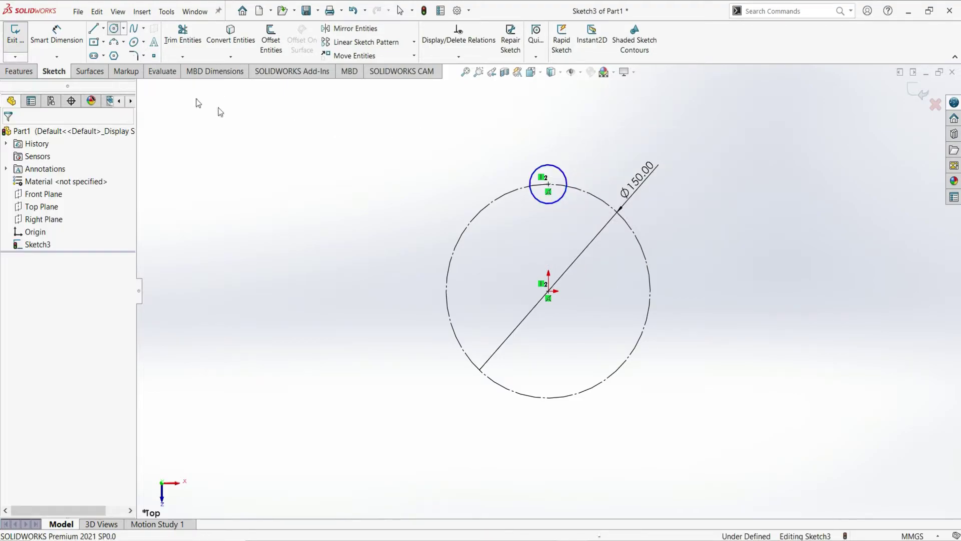
left_click(560, 171)
left_click(579, 150)
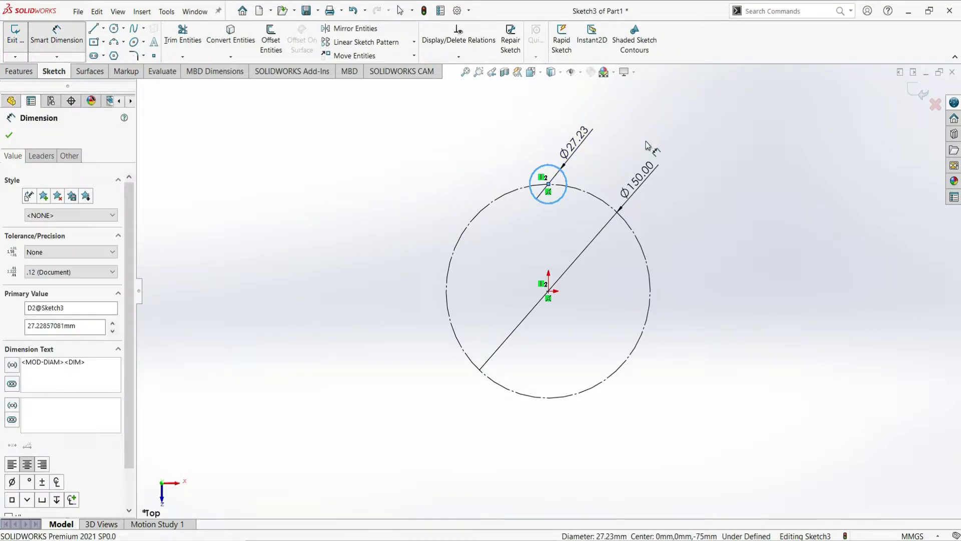
type("6")
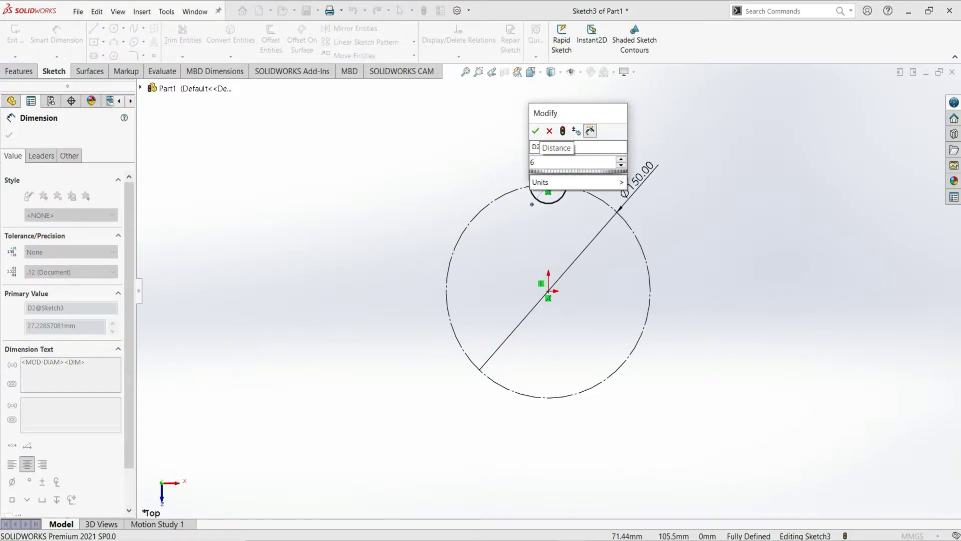
key("BackSpace")
type("50")
key("Return")
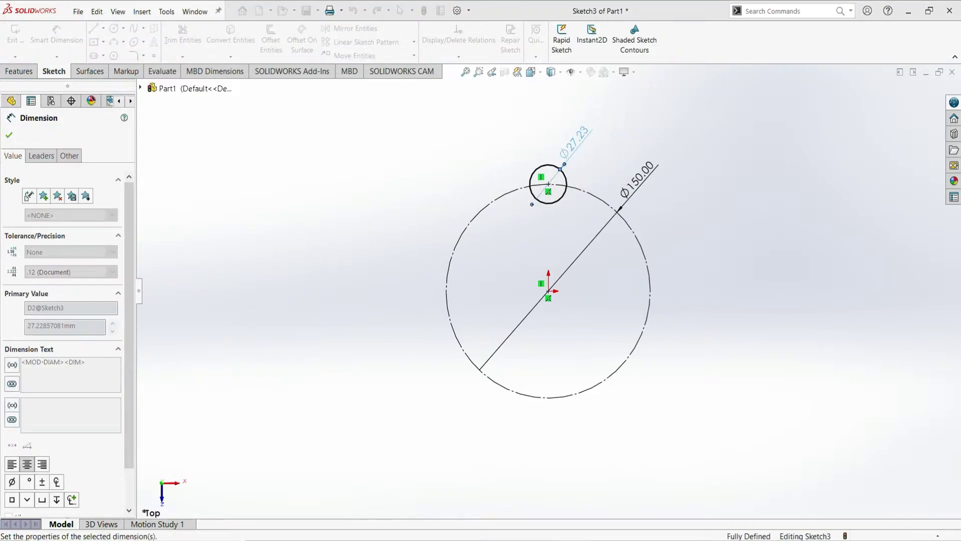
left_click(613, 130)
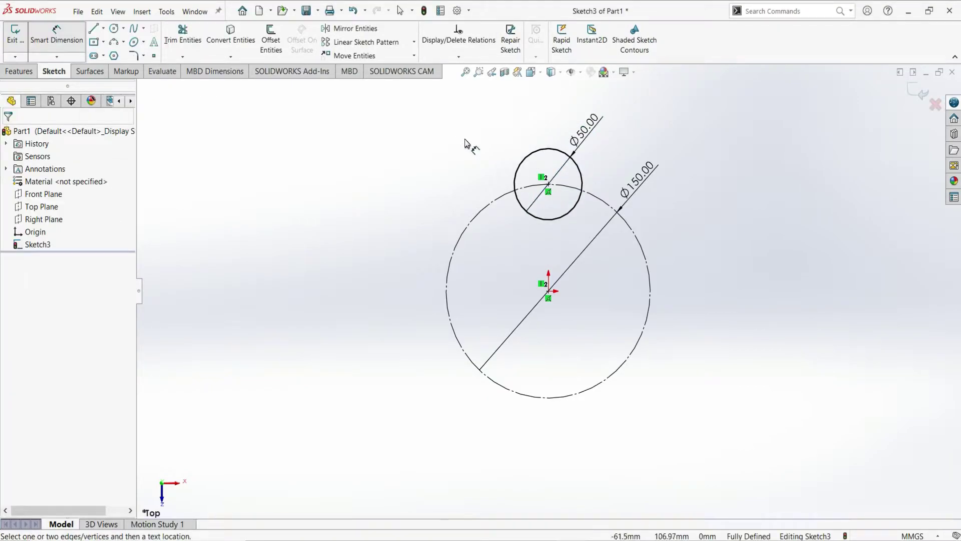
key("Escape")
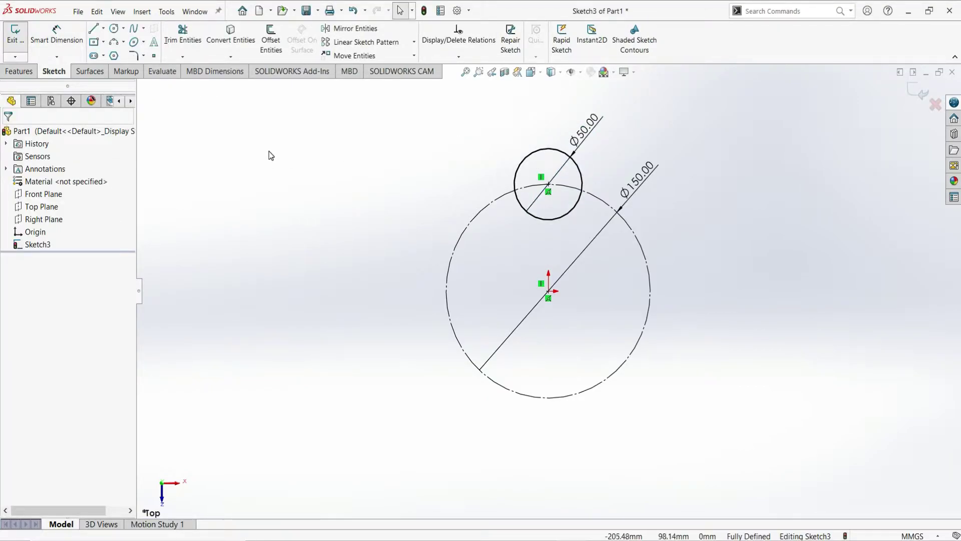
Circularly pattern the Ø50 circle into 8 equally spaced instances around the origin.
left_click(414, 42)
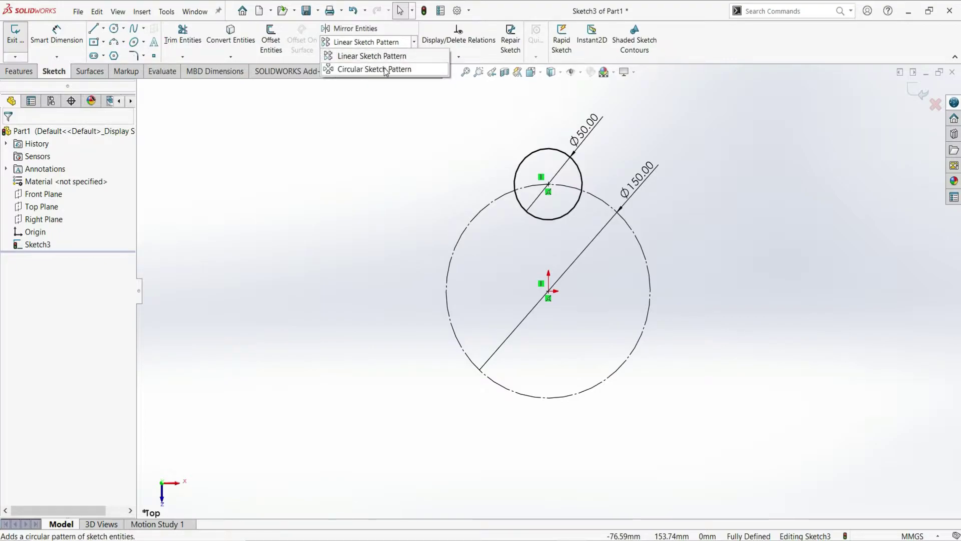
left_click(386, 70)
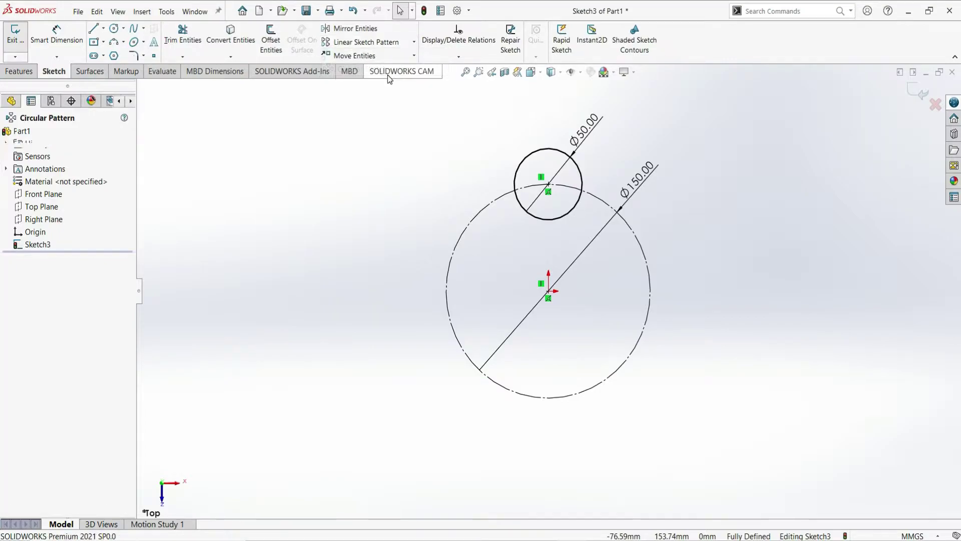
left_click(532, 159)
type("8")
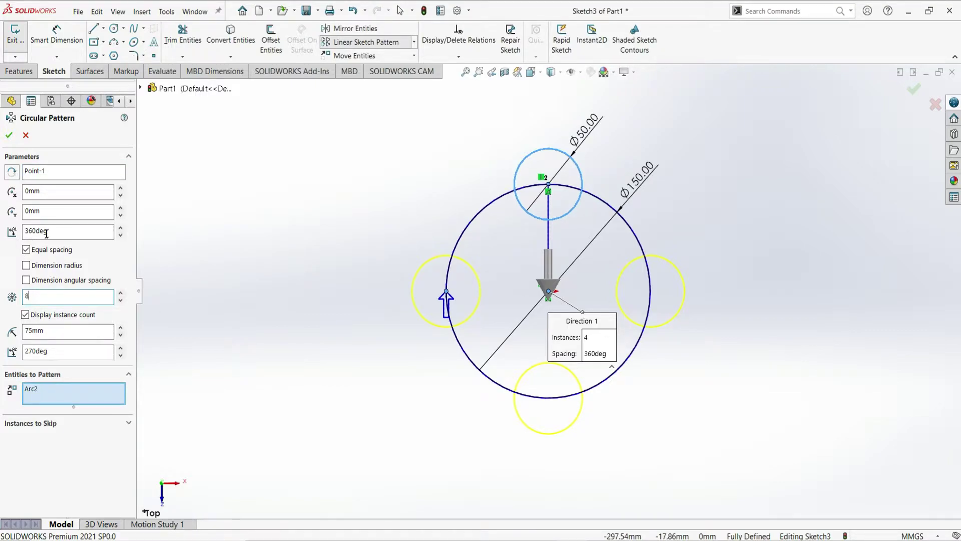
left_click(9, 135)
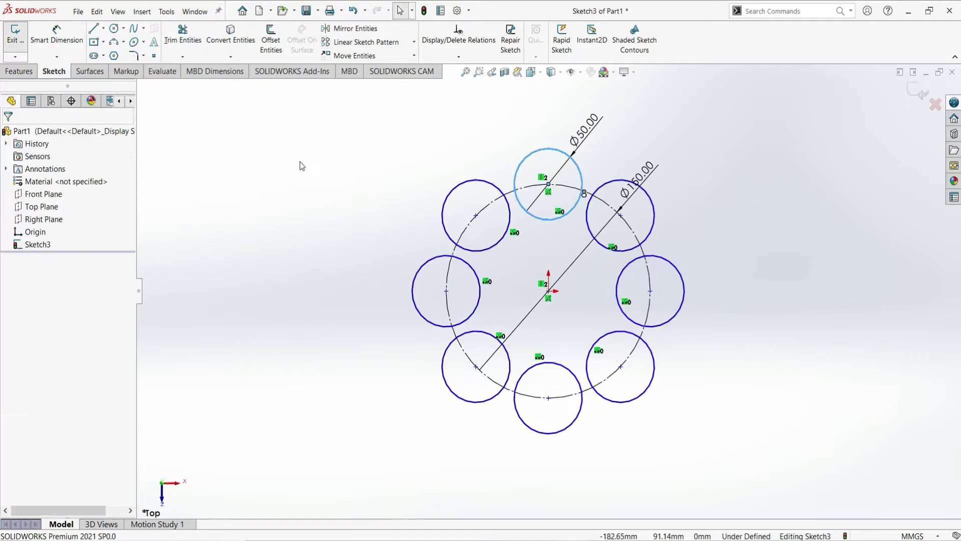
left_click(353, 152)
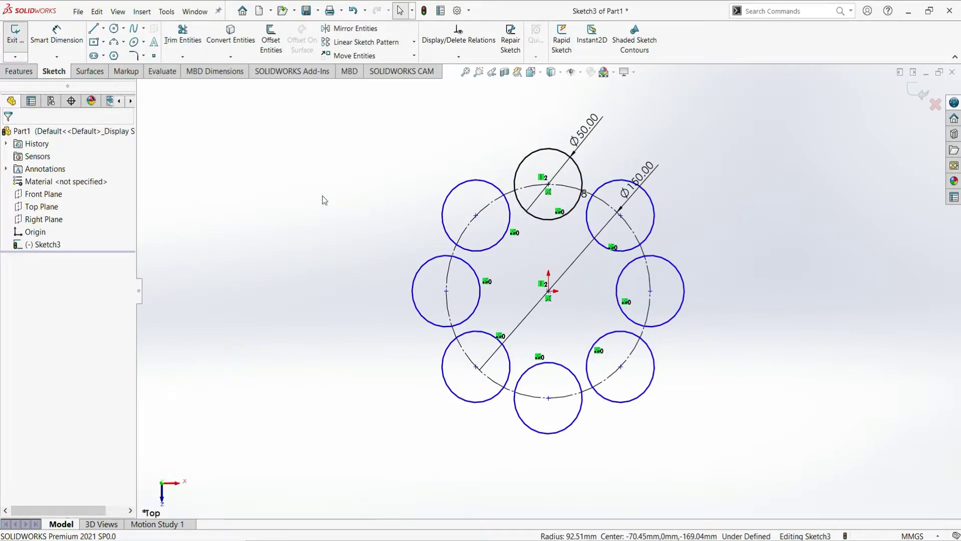
Add 53.03 vertical and 75.00 horizontal dimensions locating the patterned circle centres.
left_click(57, 42)
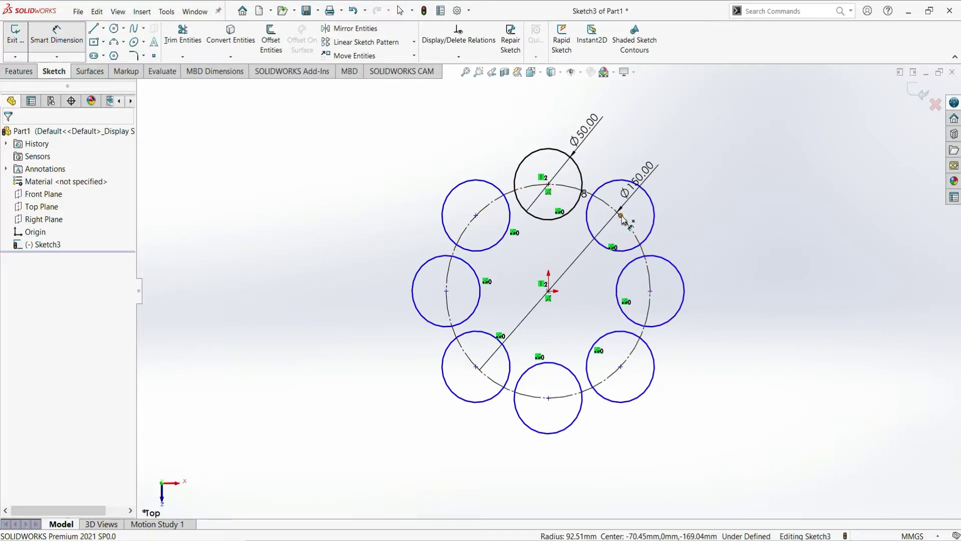
left_click(650, 291)
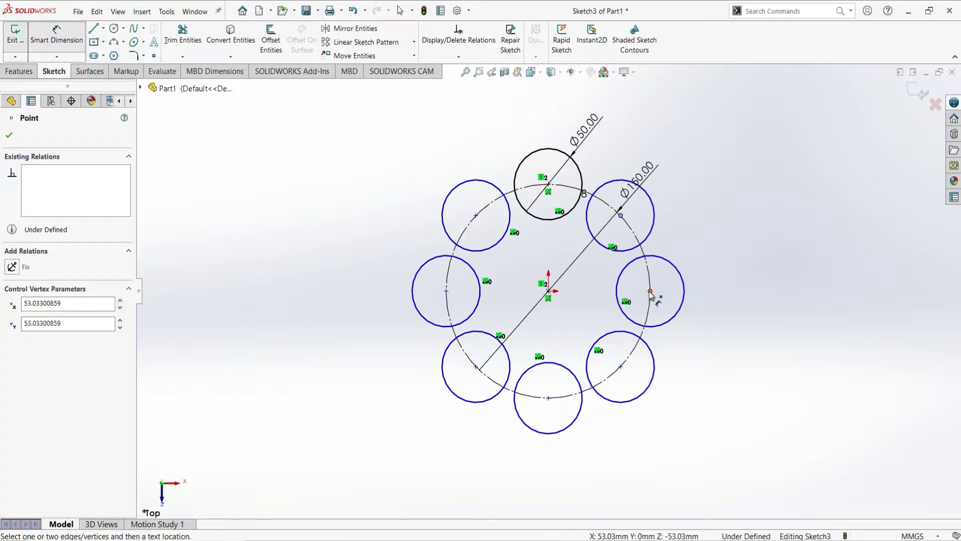
left_click(723, 256)
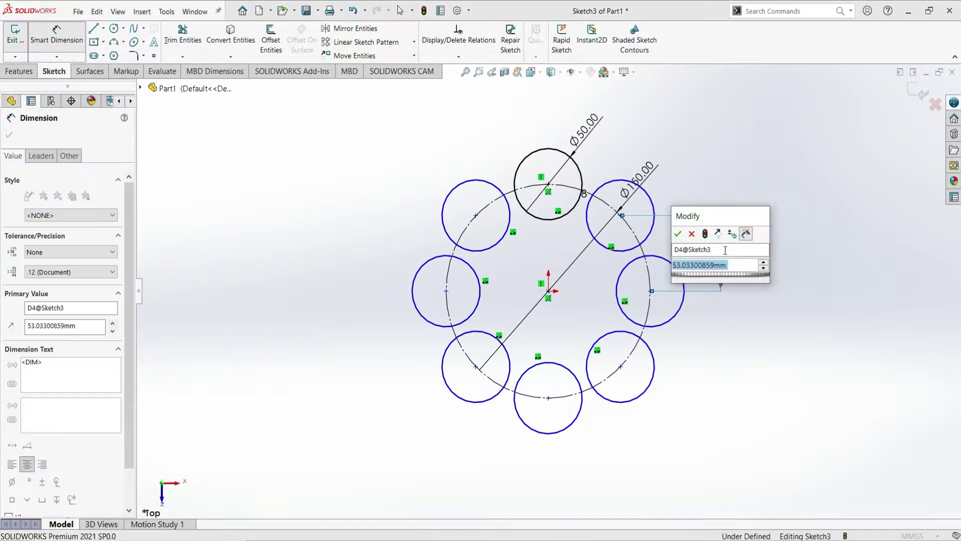
left_click(679, 235)
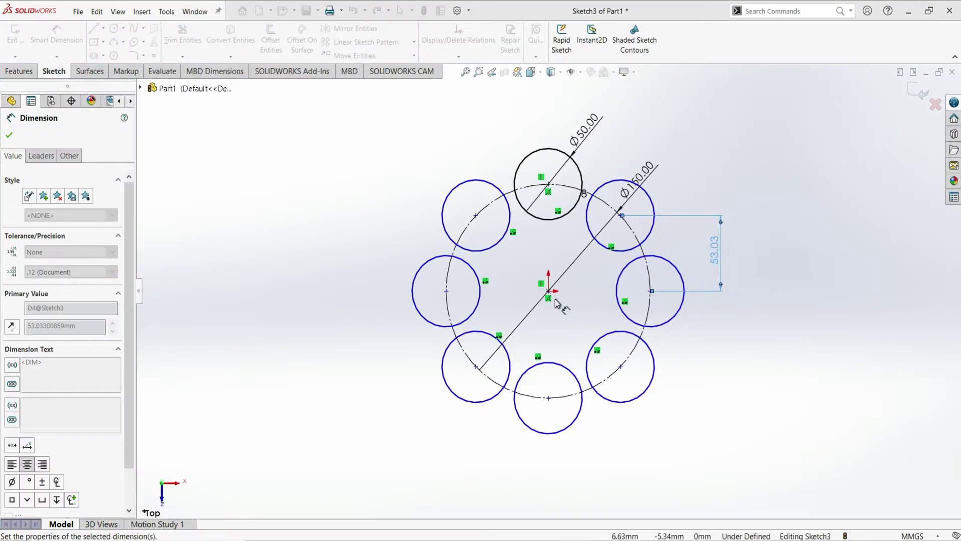
left_click(549, 291)
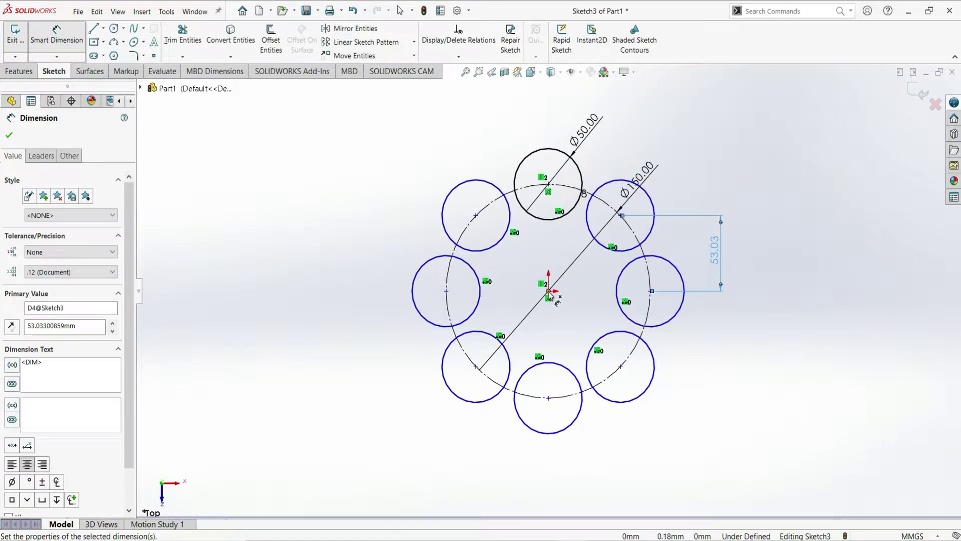
left_click(651, 291)
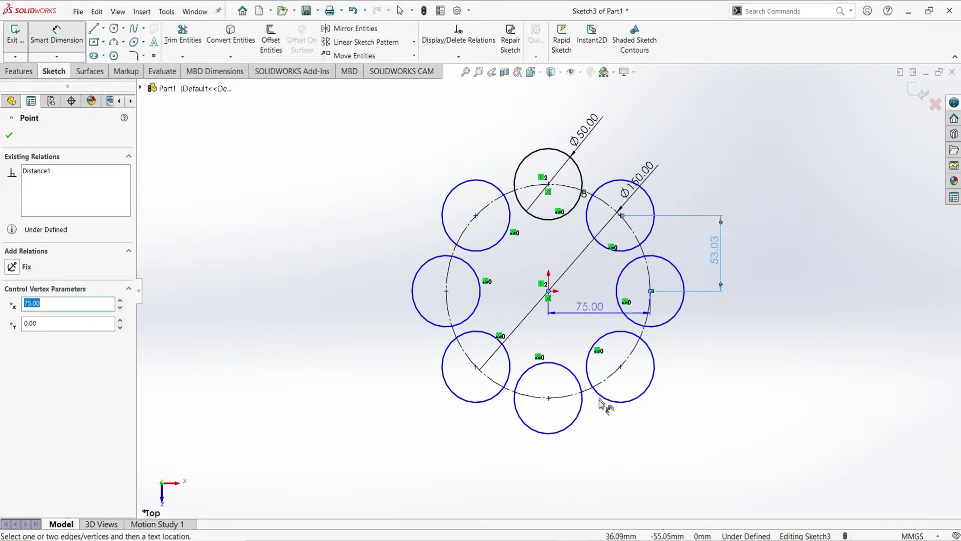
left_click(608, 458)
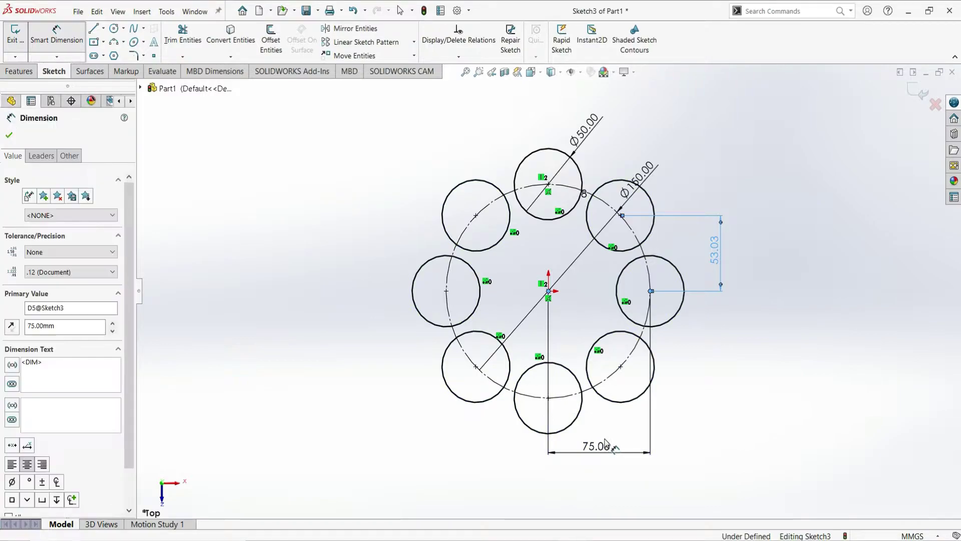
left_click(554, 437)
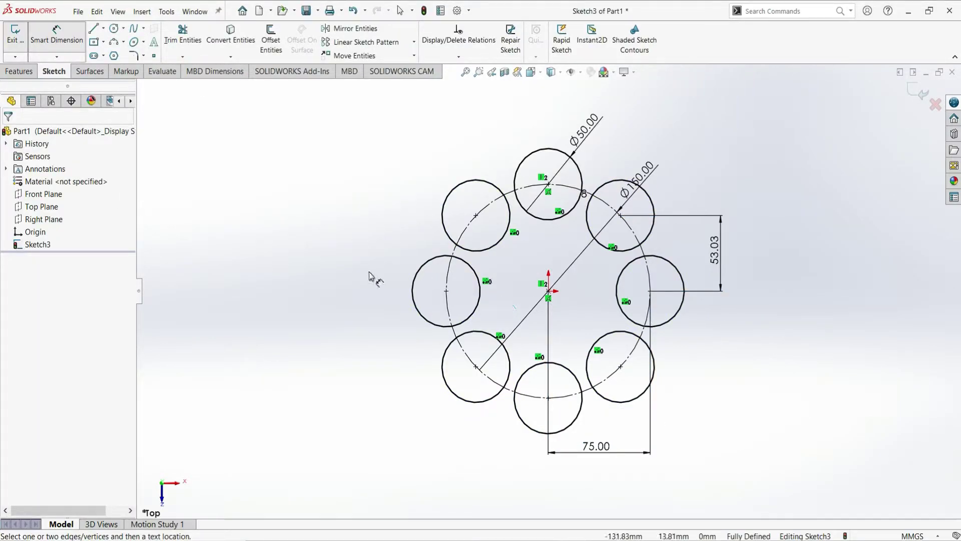
key("Escape")
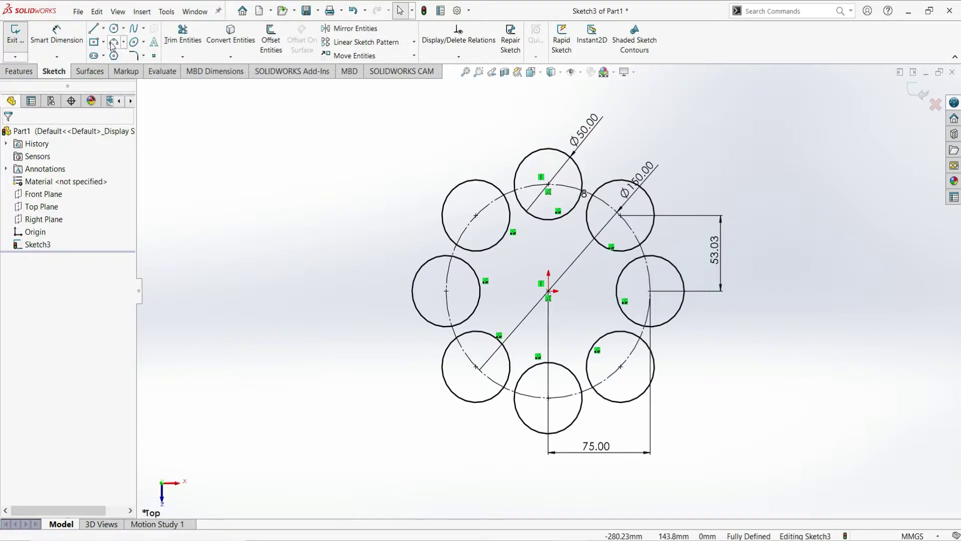
Draw a three-point arc bridging the upper-left and top circles.
left_click(114, 43)
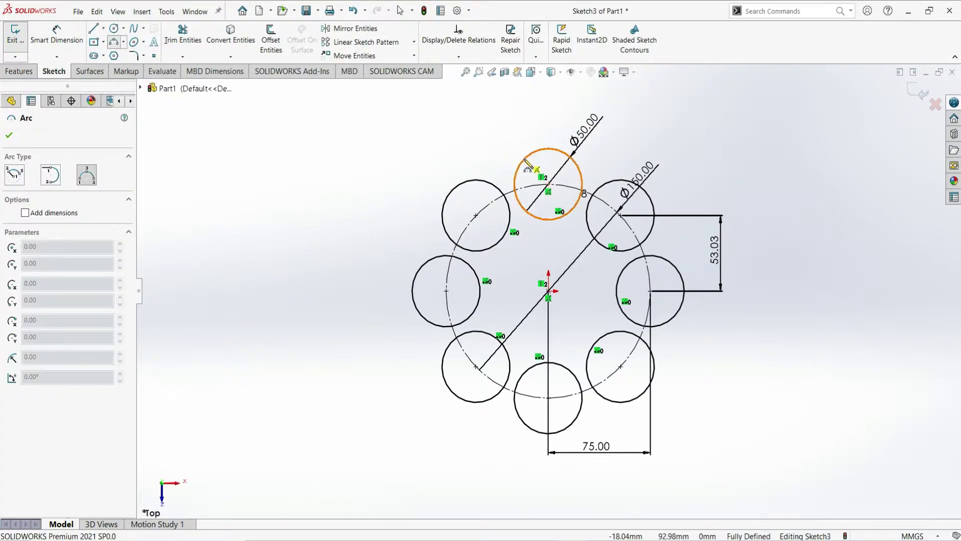
left_click(472, 183)
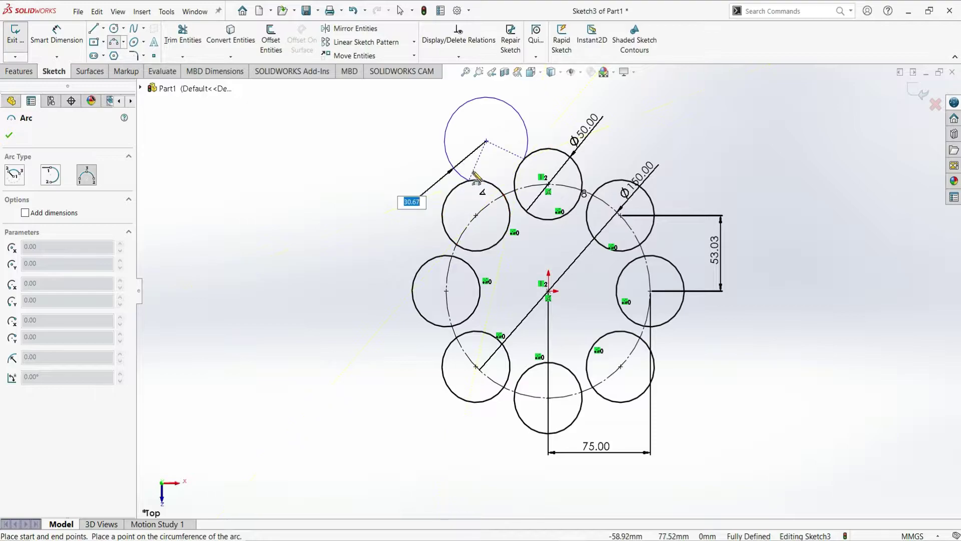
left_click(452, 179)
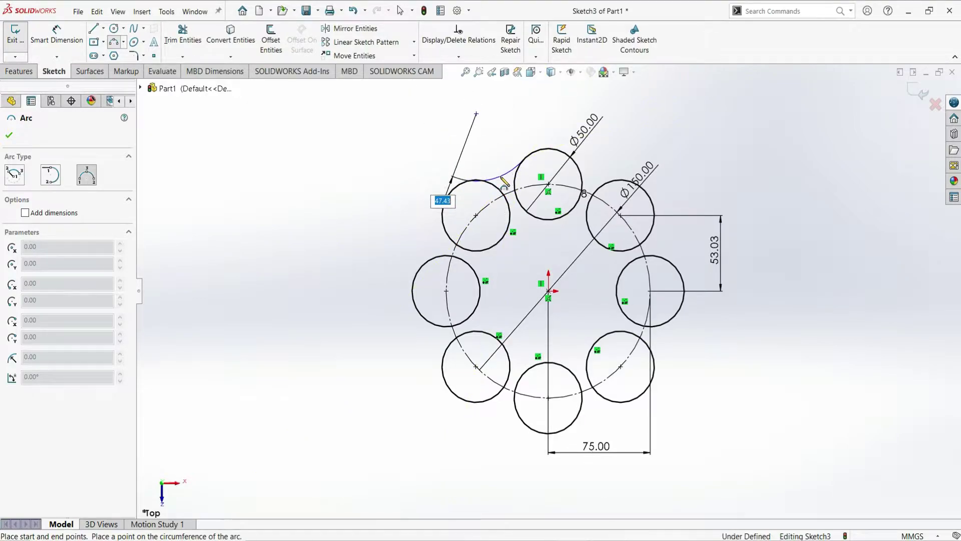
left_click(504, 183)
key("Escape")
Dimension the arc's radius to 30 mm.
left_click(56, 35)
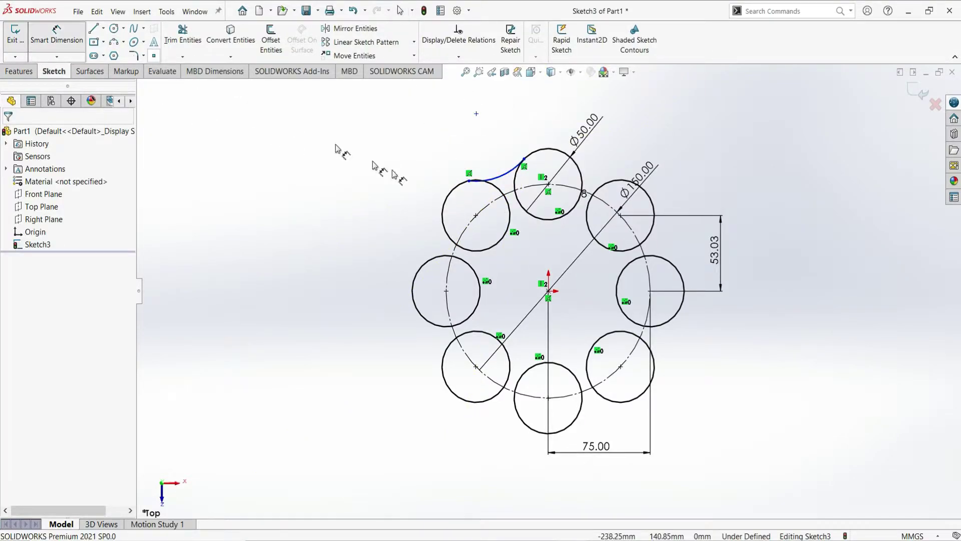
left_click(495, 160)
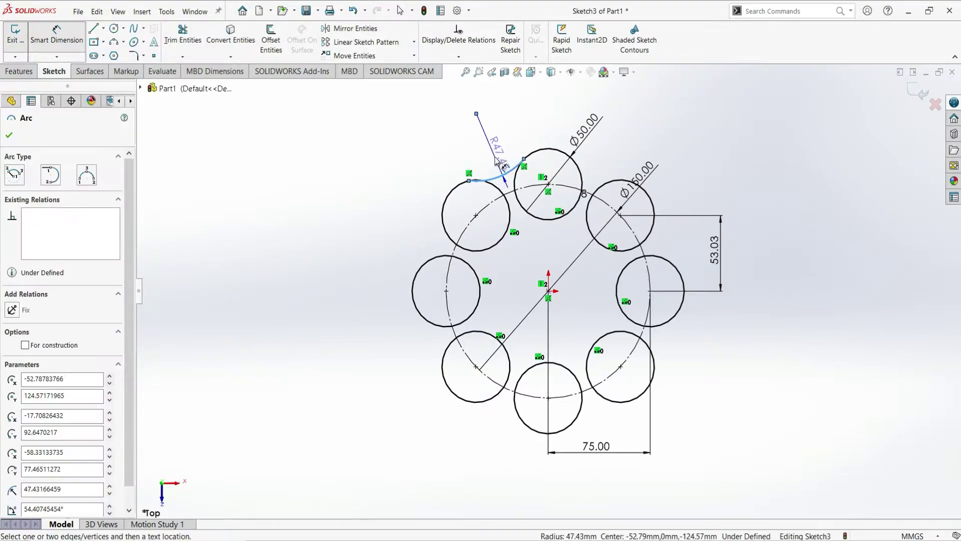
left_click(523, 141)
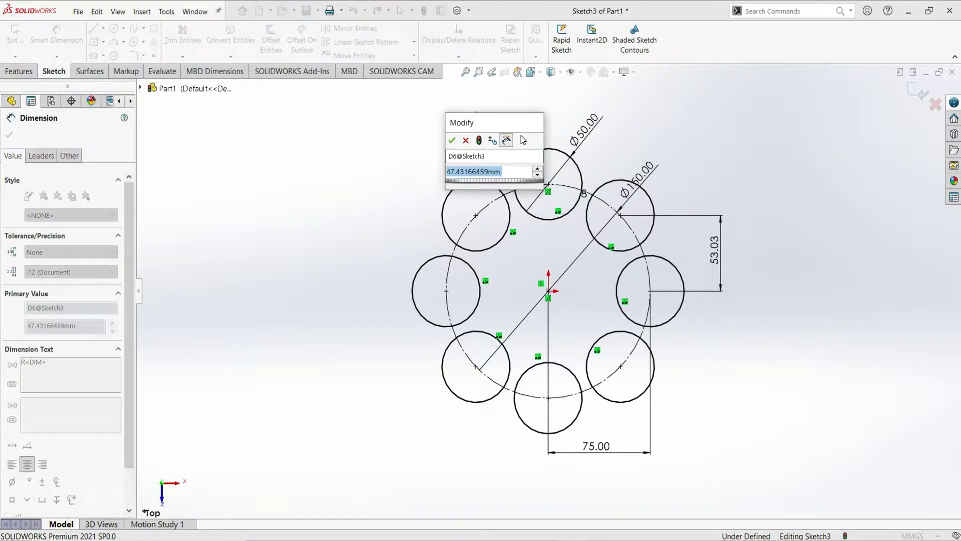
type("3")
key("Return")
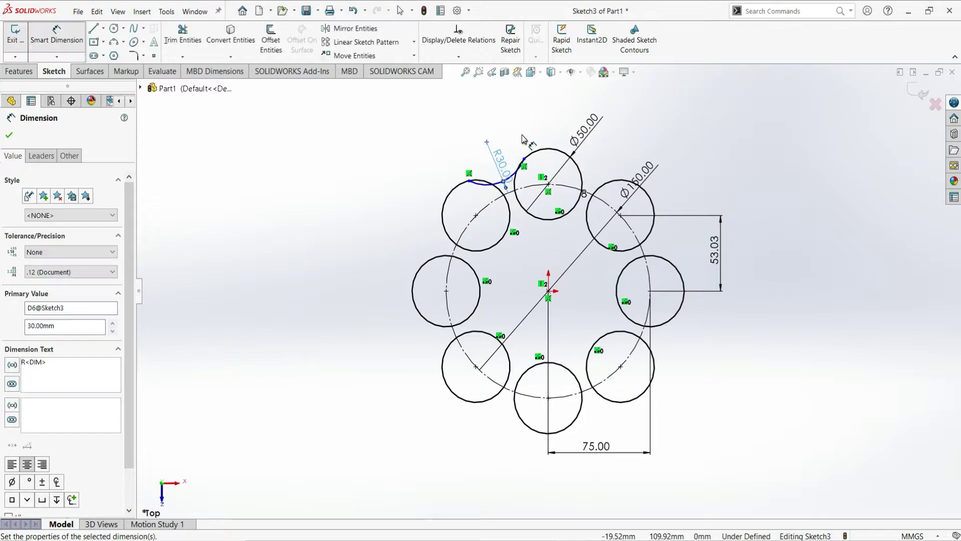
key("Escape")
Make the R30 arc tangent to the upper-left circle.
scroll(489, 205, "down", 2)
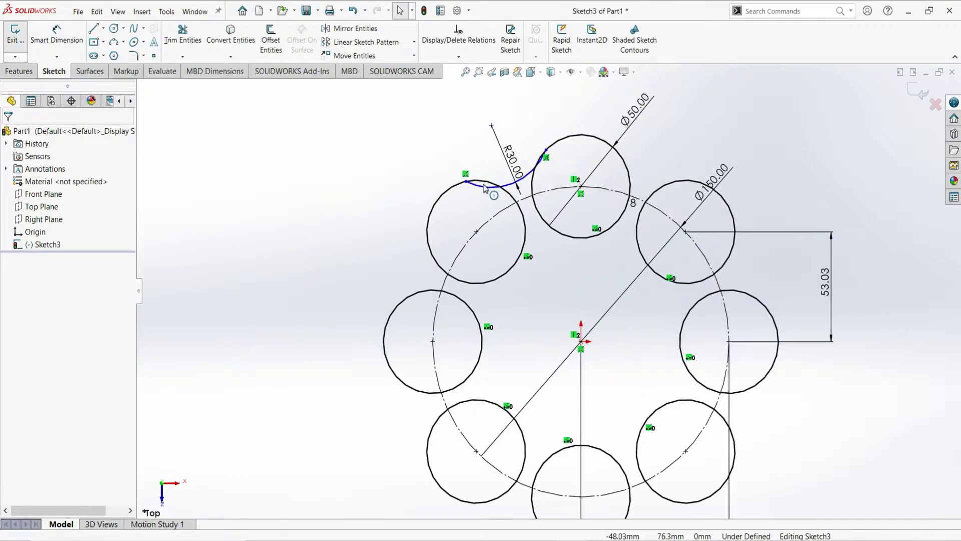
left_click(509, 195)
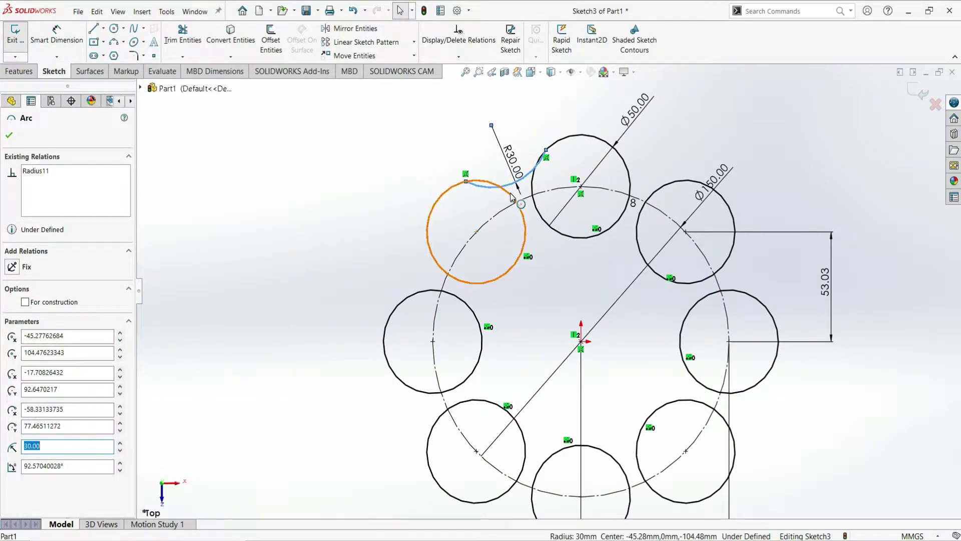
left_click(508, 197, "ctrl")
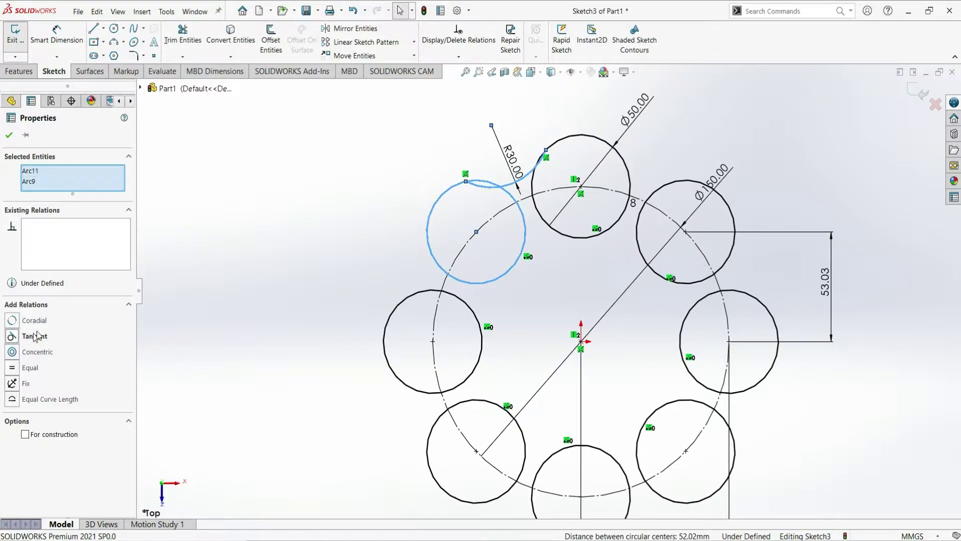
left_click(36, 335)
left_click(298, 178)
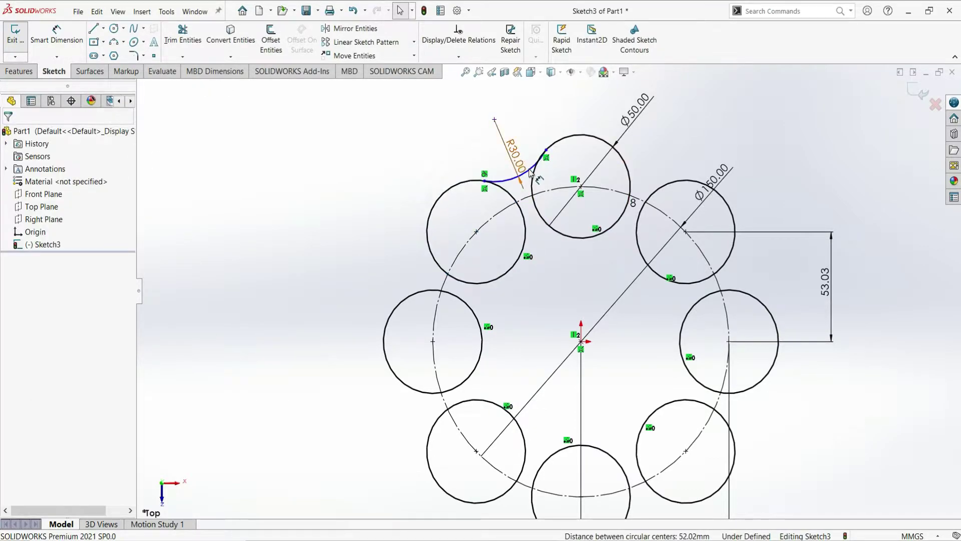
Make the R30 arc tangent to the top circle as well.
left_click(530, 172)
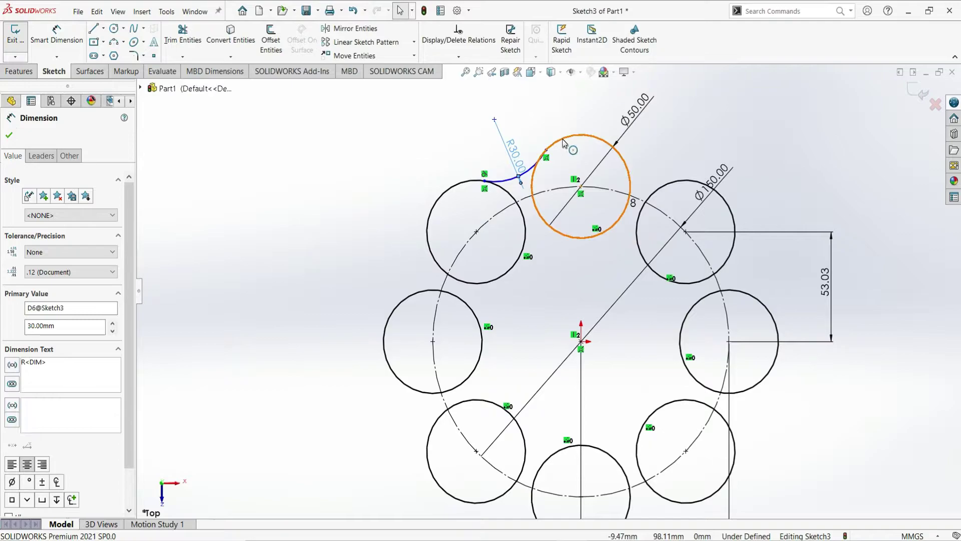
left_click(564, 144)
left_click(410, 260)
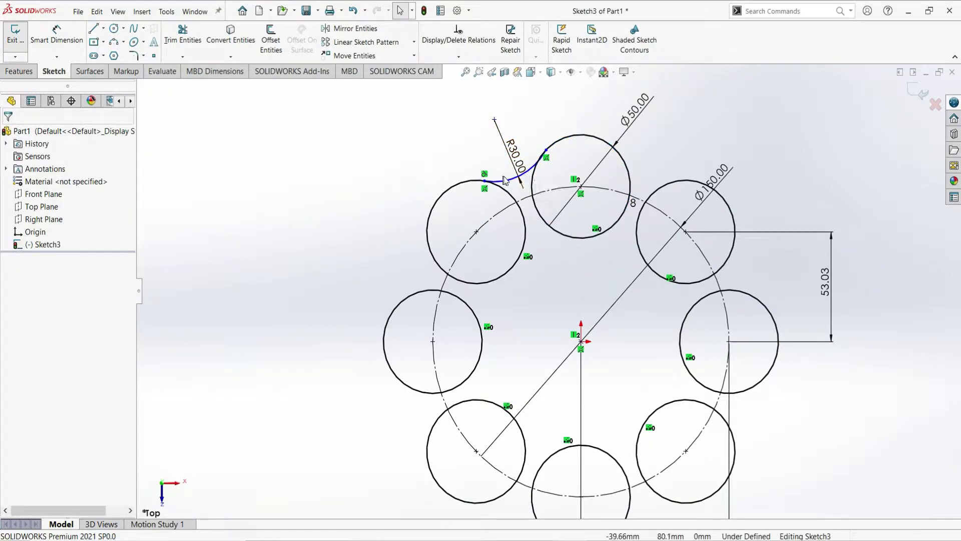
left_click(567, 141)
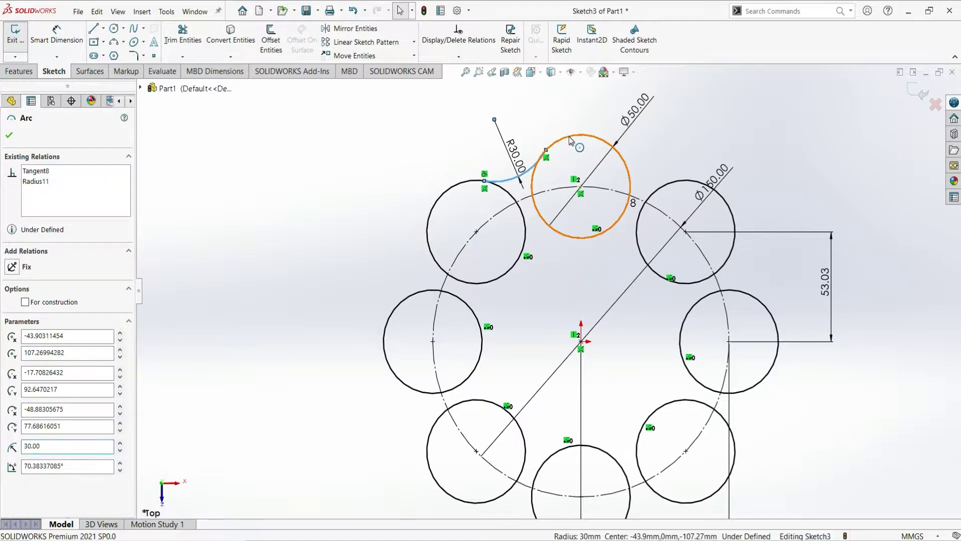
left_click(567, 141, "ctrl")
left_click(15, 343)
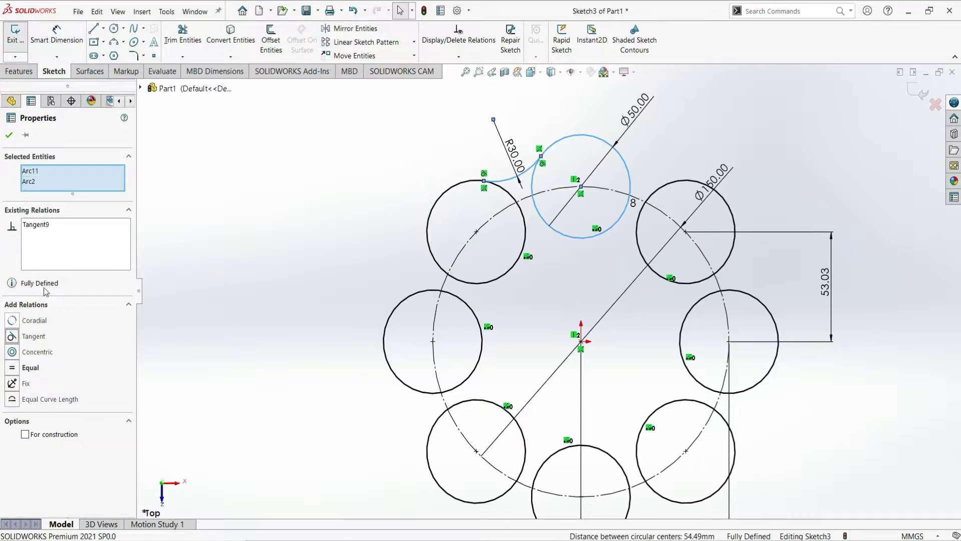
left_click(9, 134)
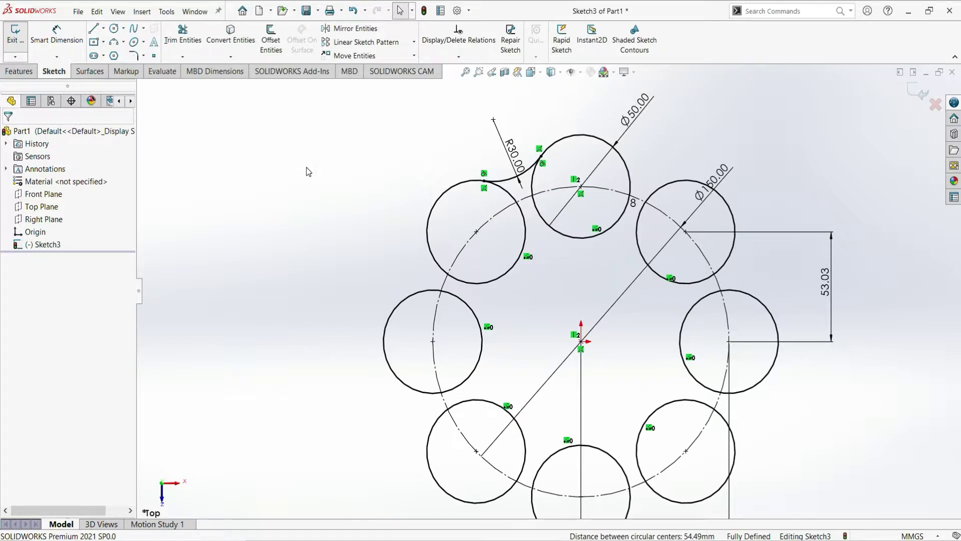
Circularly pattern the R30 arc into 8 instances around the origin.
left_click(414, 42)
left_click(374, 69)
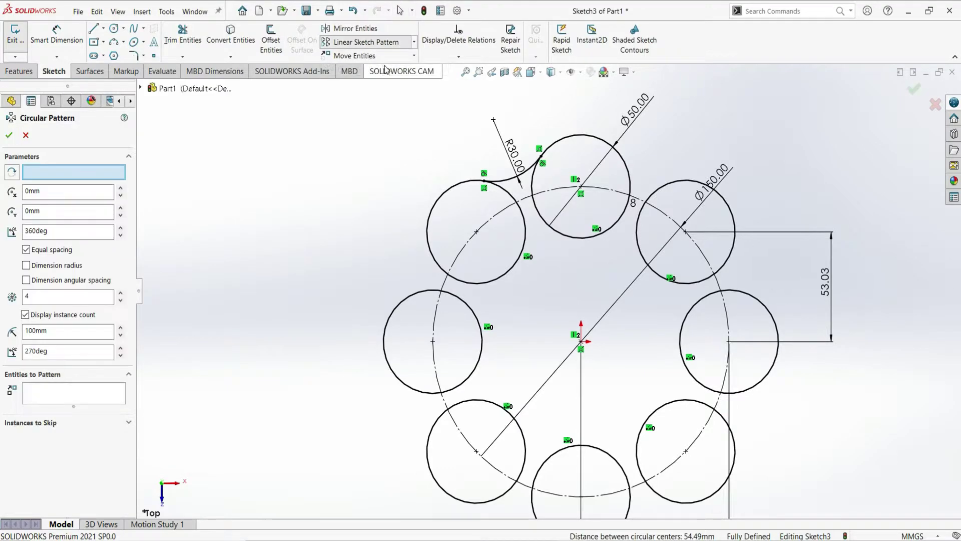
left_click(508, 181)
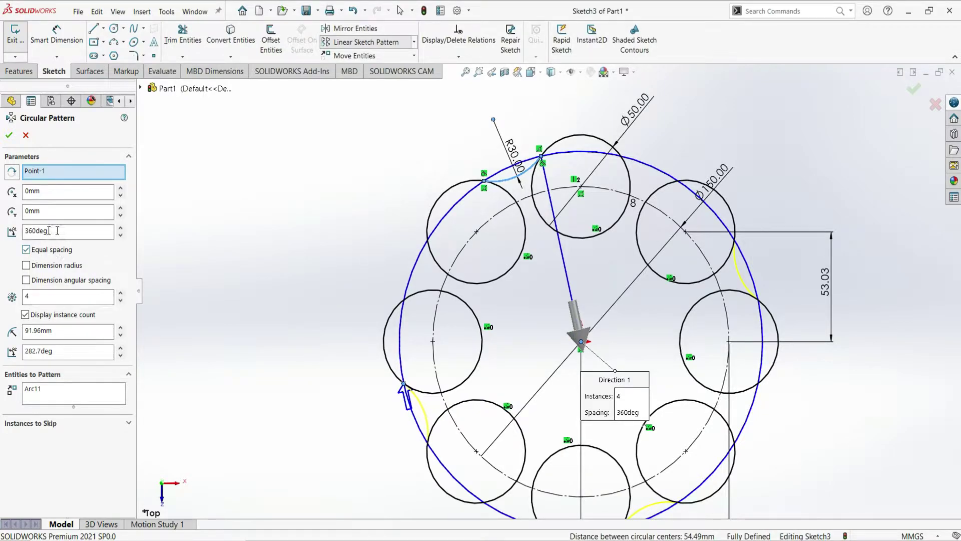
double_click(27, 295)
type("8")
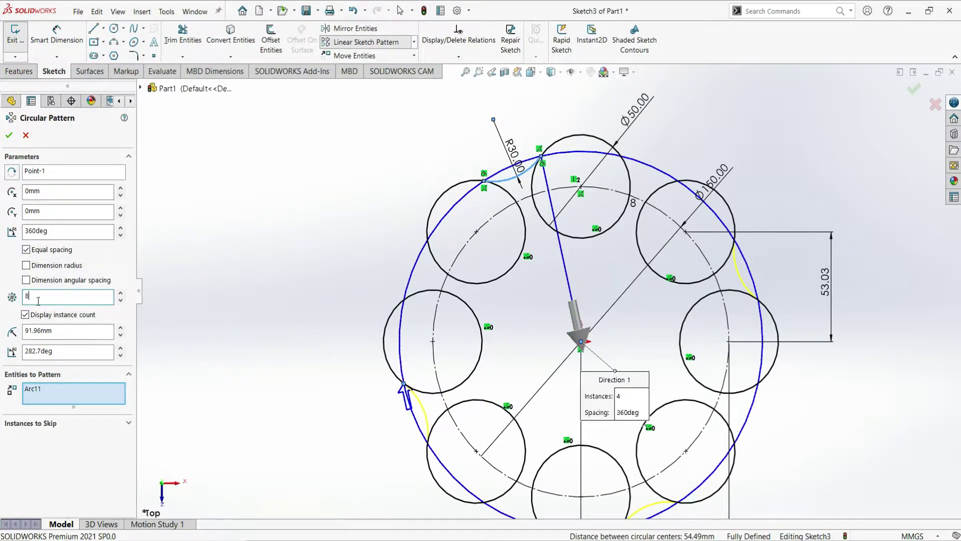
left_click(9, 135)
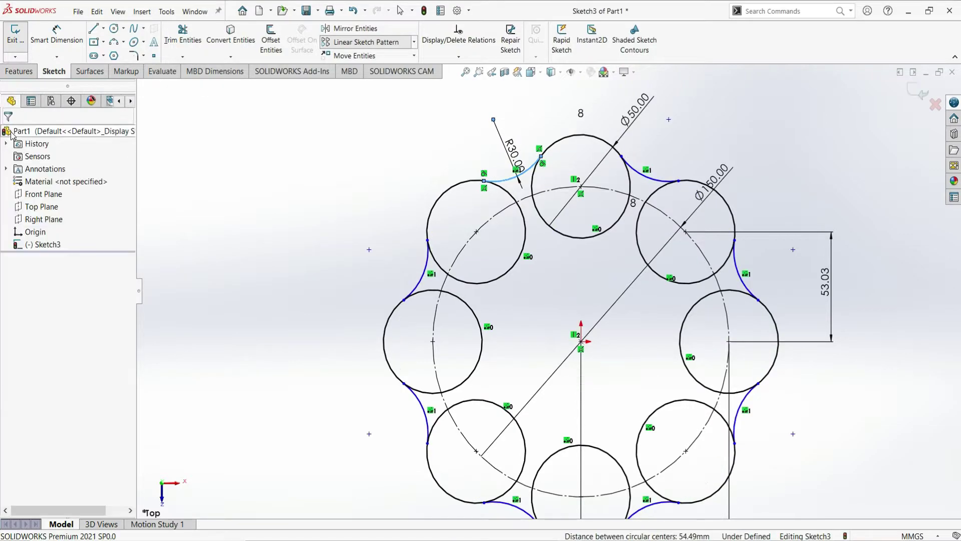
left_click(259, 207)
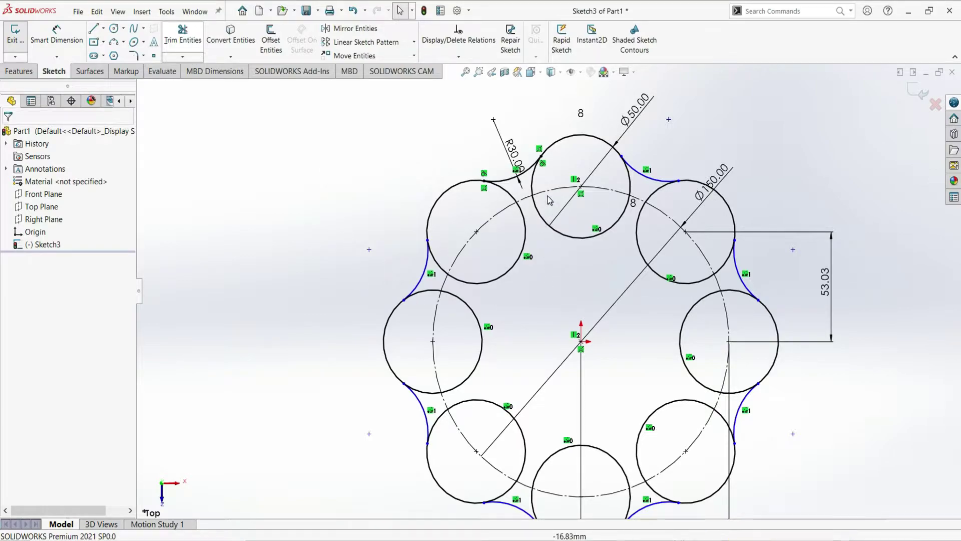
Trim to closest the inner arcs of the upper-left, left, lower-left and bottom circles.
left_click(183, 35)
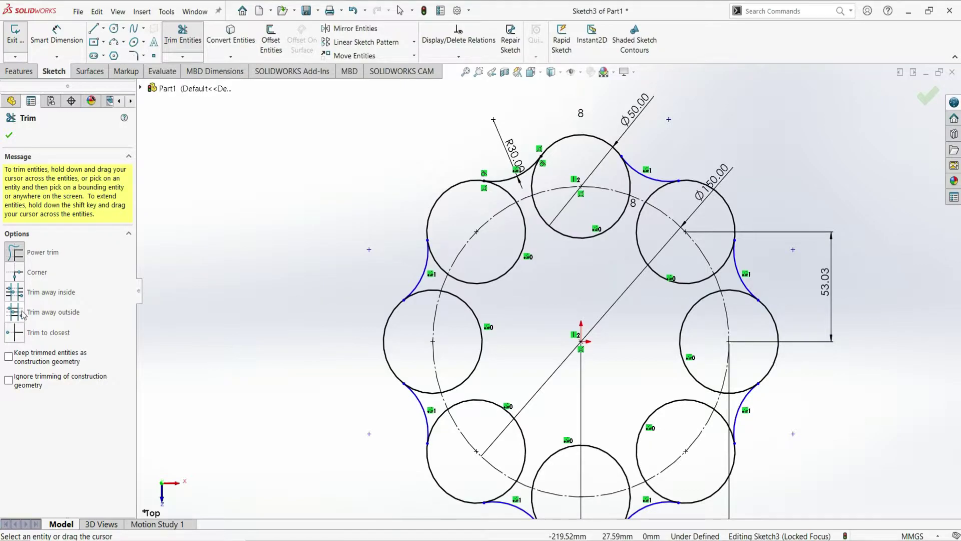
left_click(15, 332)
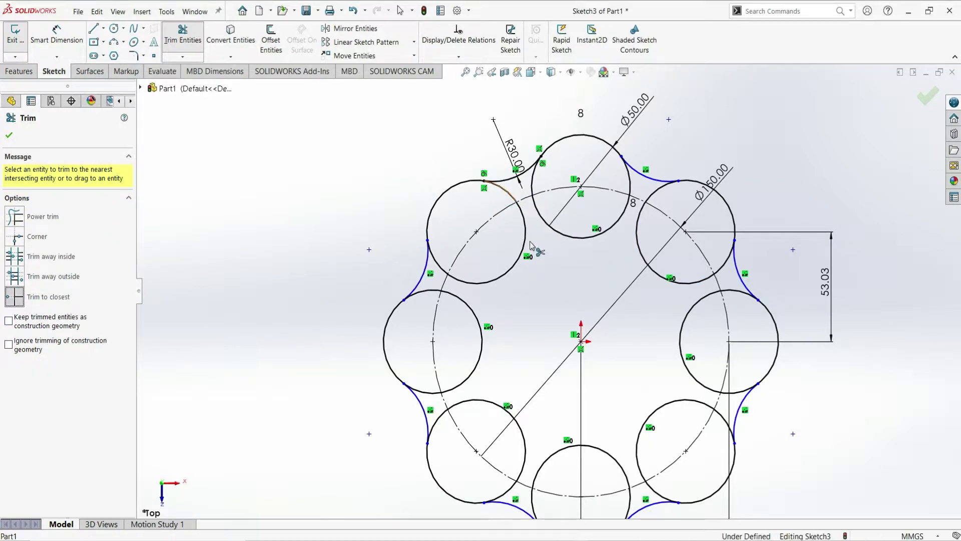
left_click(524, 233)
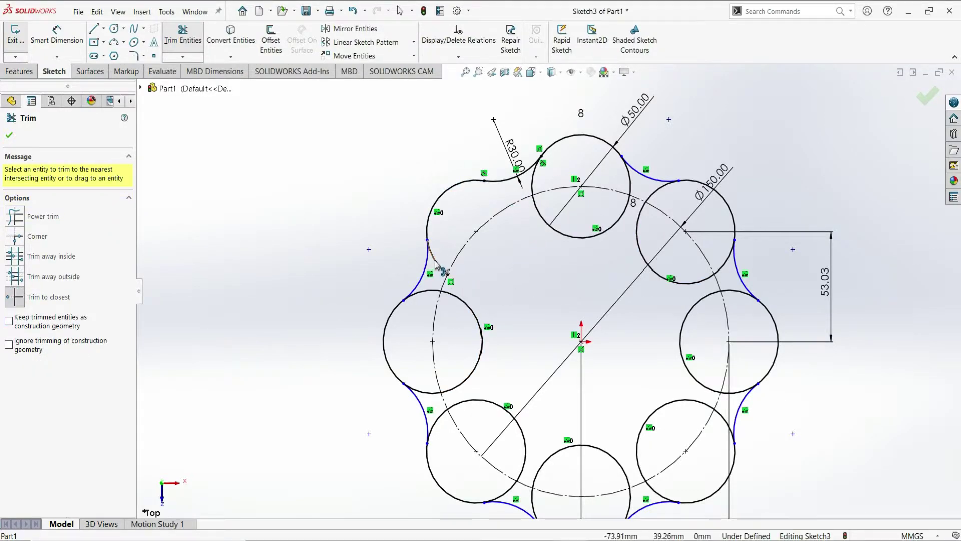
left_click(435, 290)
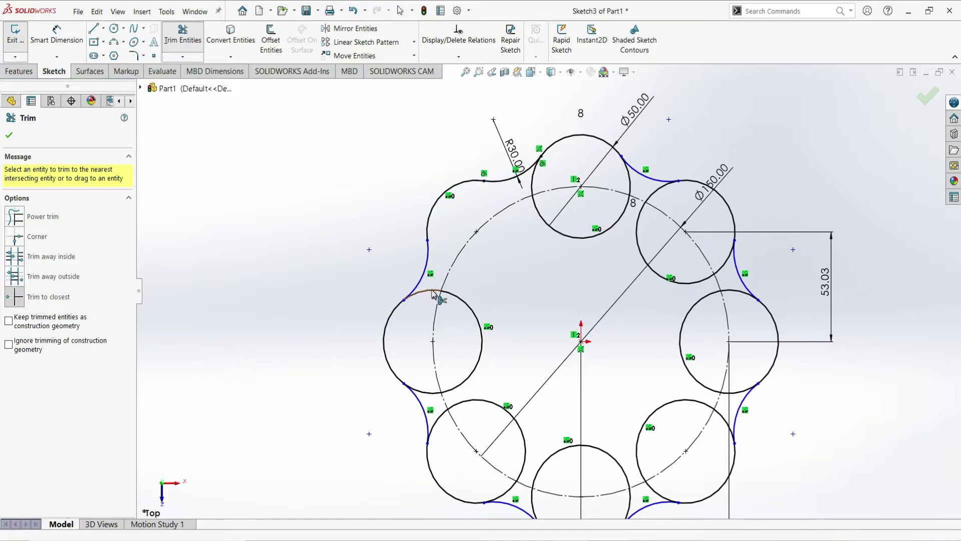
left_click(461, 304)
left_click(430, 393)
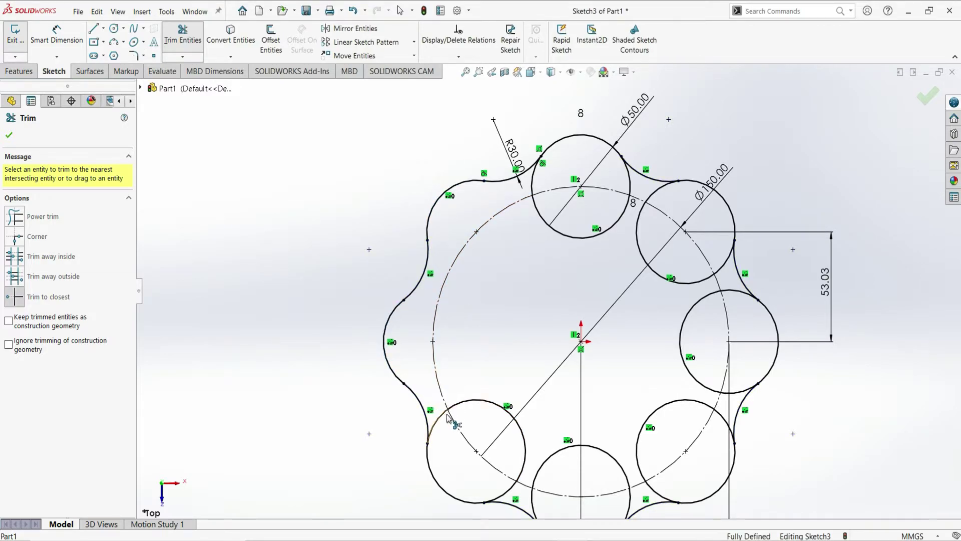
left_click(477, 404)
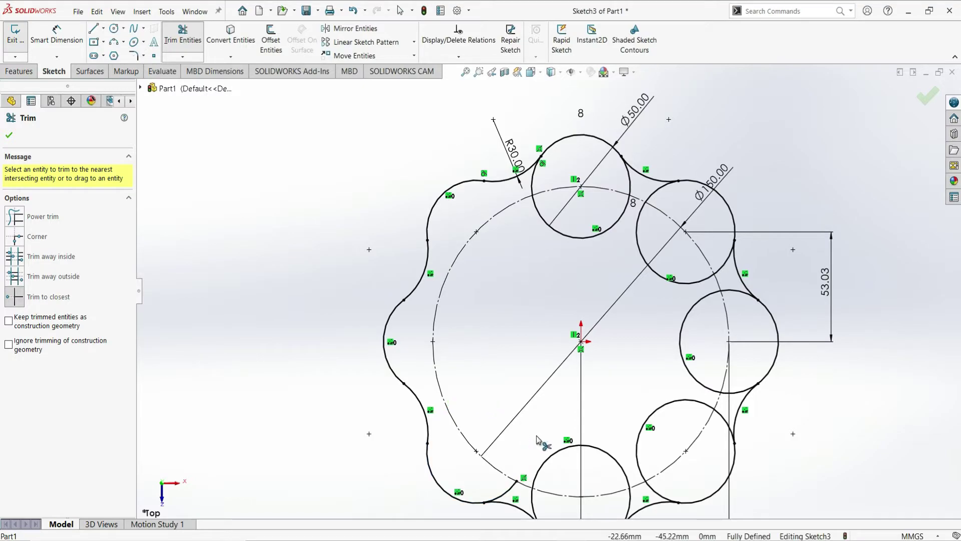
left_click(552, 455)
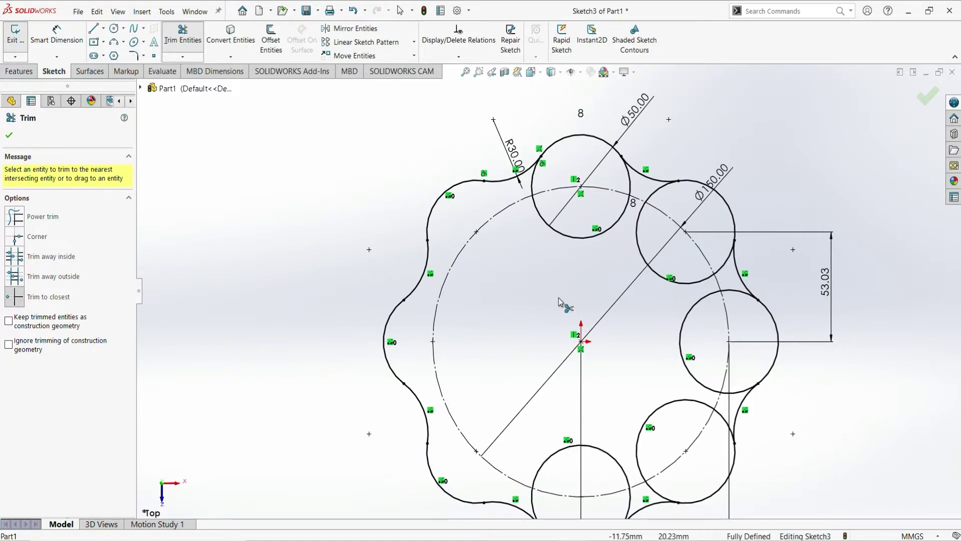
scroll(560, 262, "down", 3)
scroll(570, 416, "up", 2)
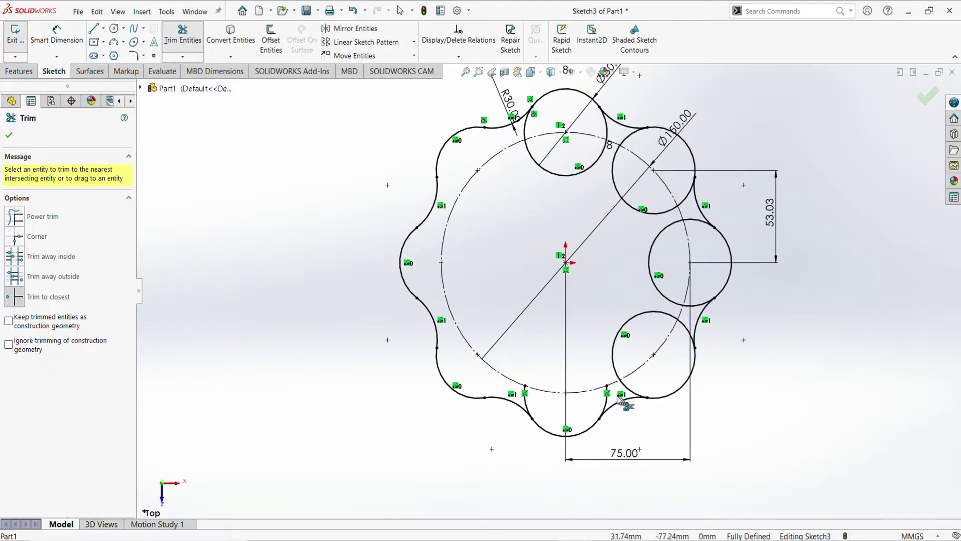
left_click(604, 403)
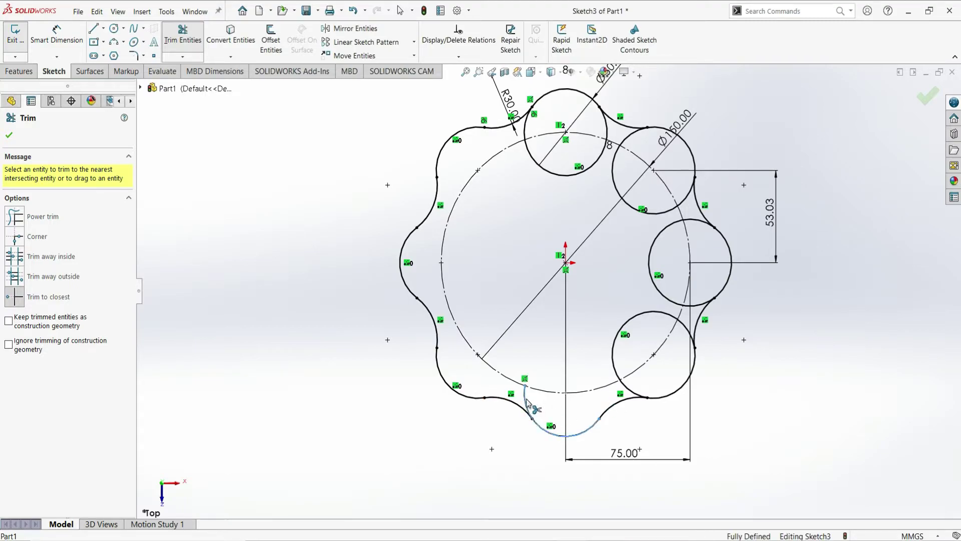
left_click(526, 400)
Trim the remaining right and top circles' inner arcs, then exit the sketch.
left_click(673, 319)
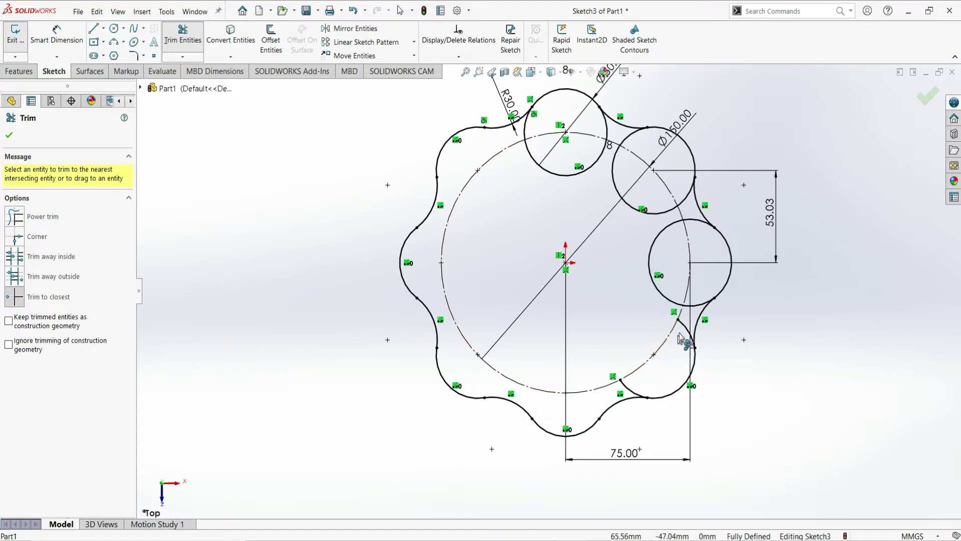
left_click(692, 336)
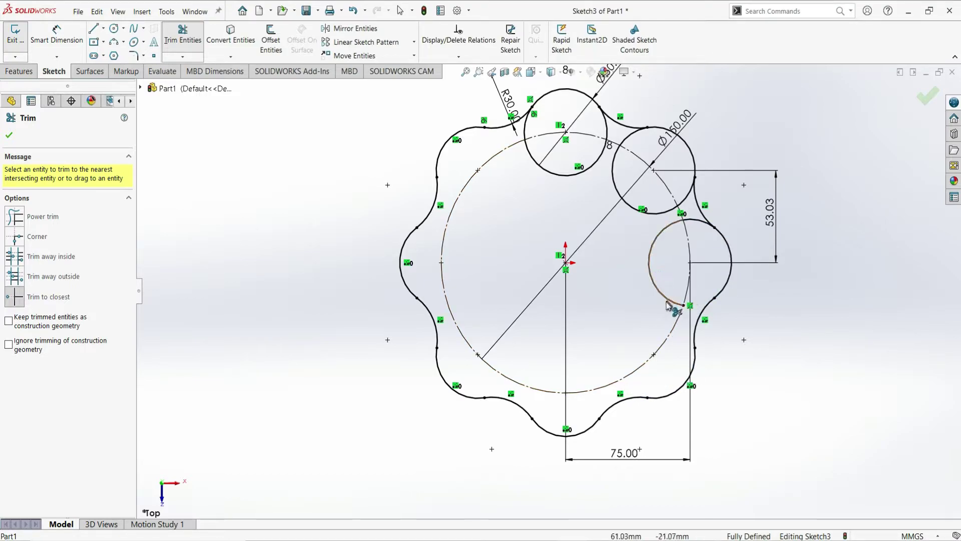
left_click(659, 281)
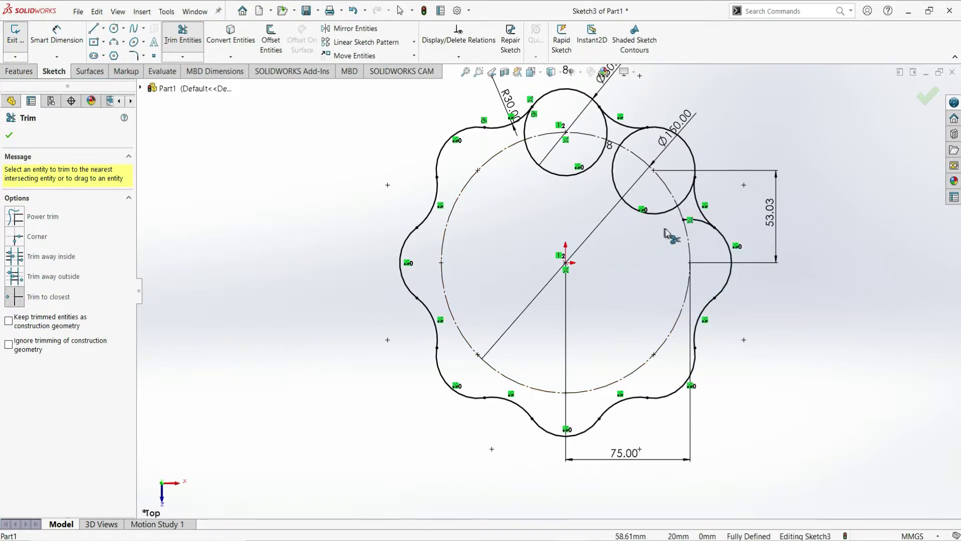
left_click(694, 224)
left_click(689, 196)
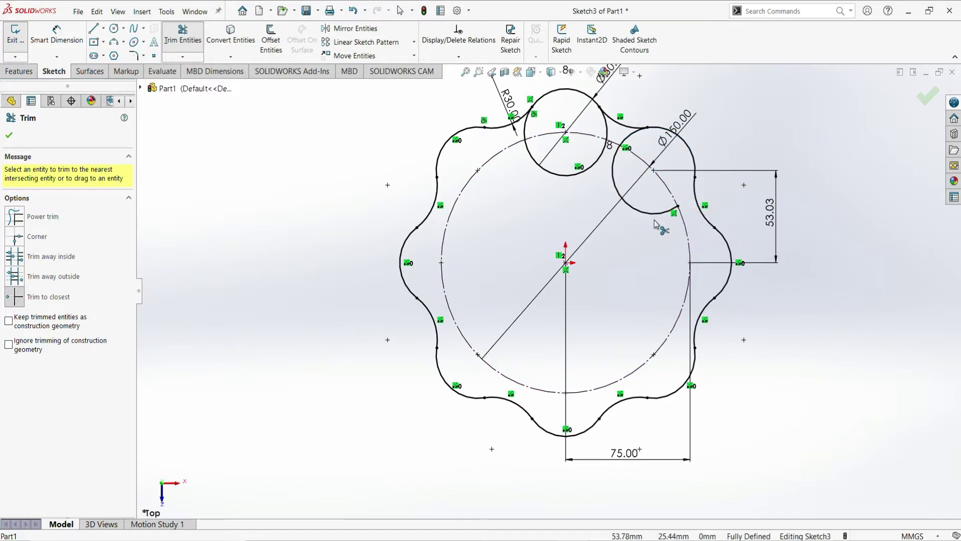
left_click(655, 214)
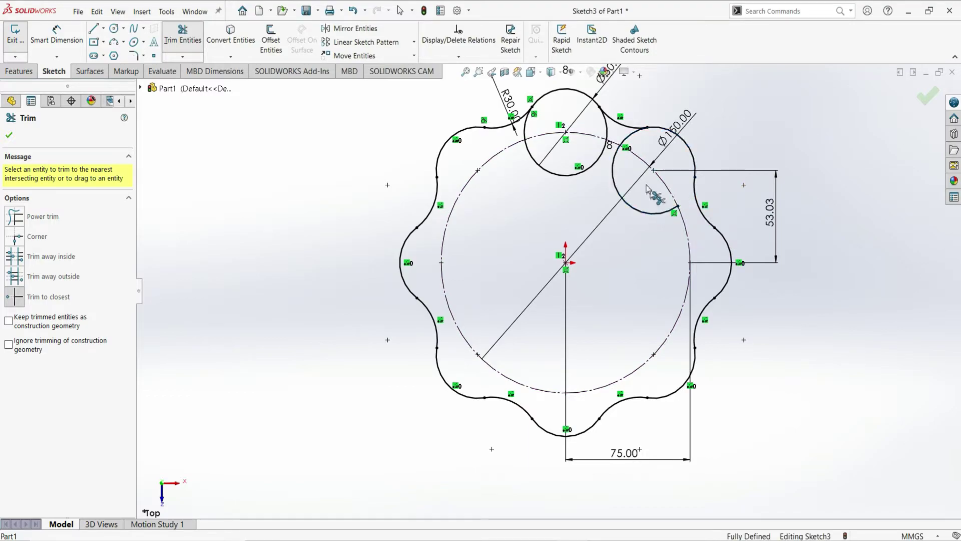
left_click(628, 135)
left_click(608, 129)
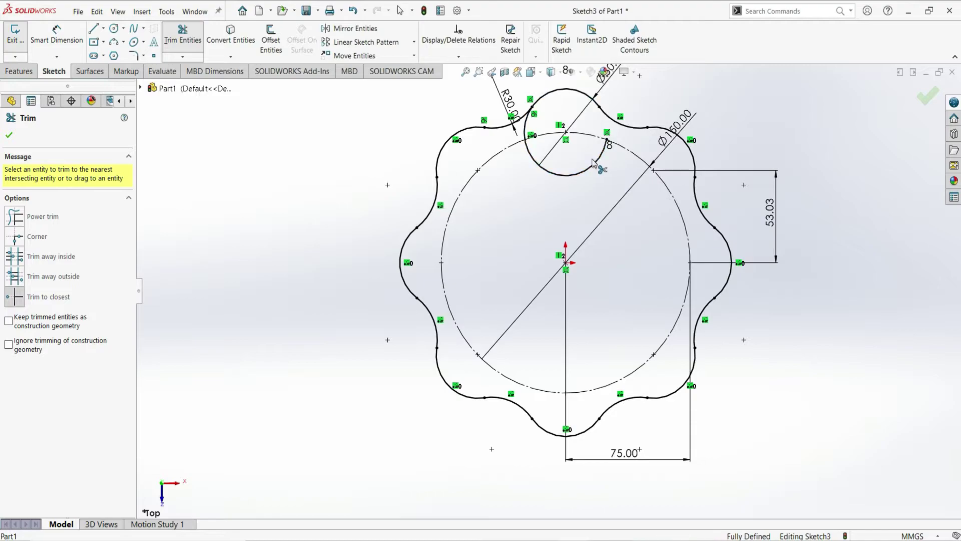
left_click(594, 162)
left_click(527, 123)
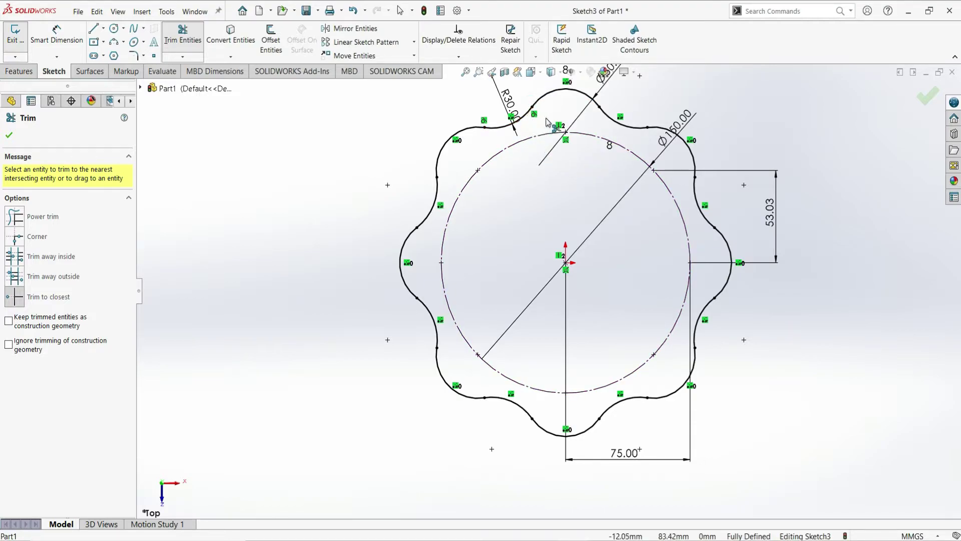
left_click(10, 136)
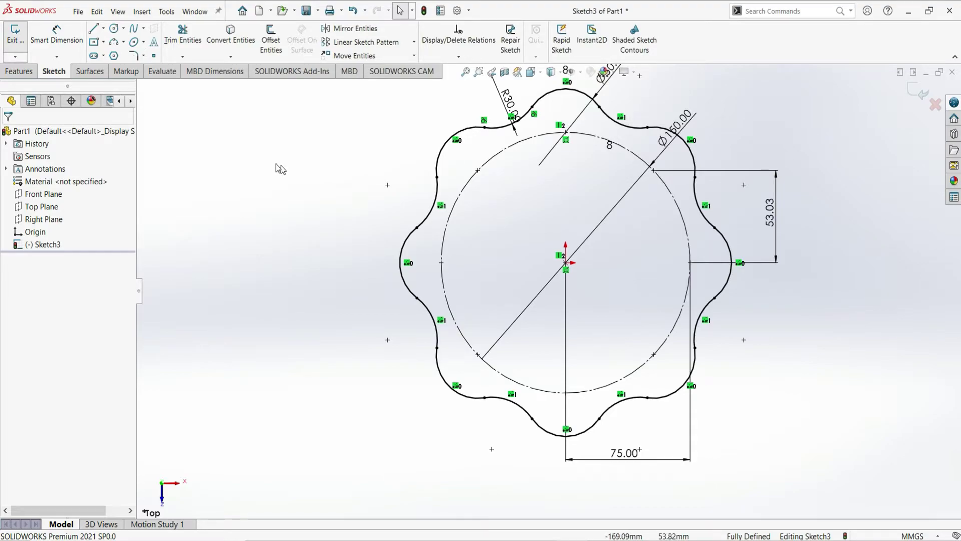
left_click(20, 44)
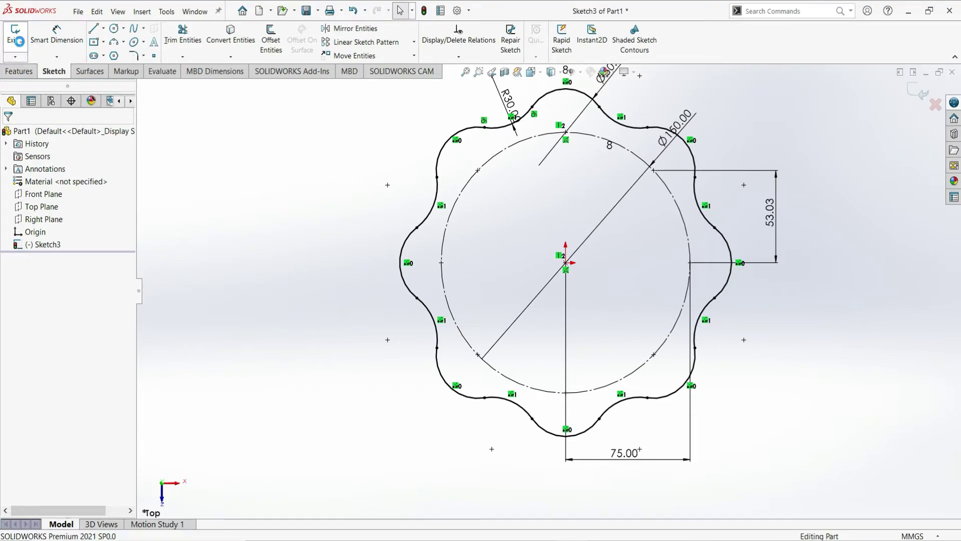
Create Plane1 offset 100 mm from the Top Plane, flipped below the sketch.
left_click(19, 73)
left_click(493, 40)
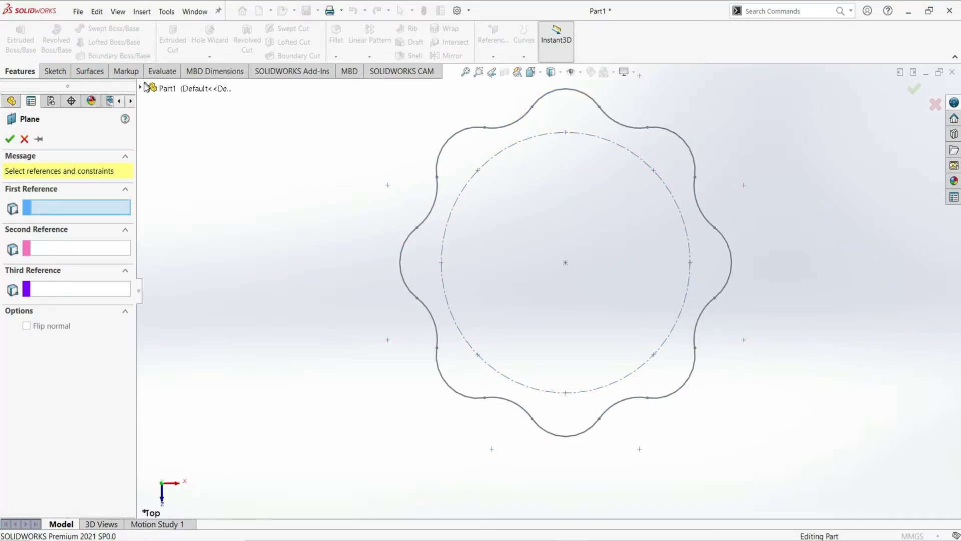
left_click(156, 90)
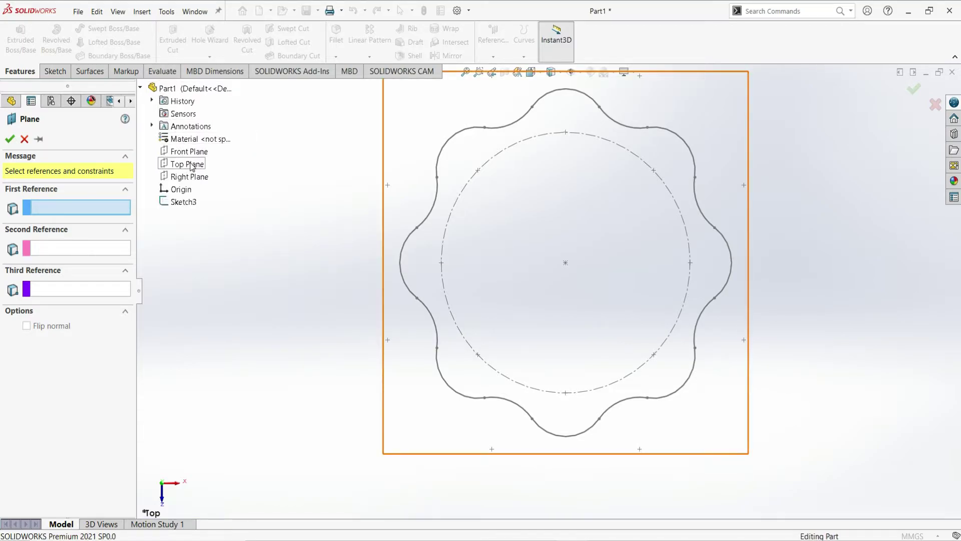
left_click(191, 165)
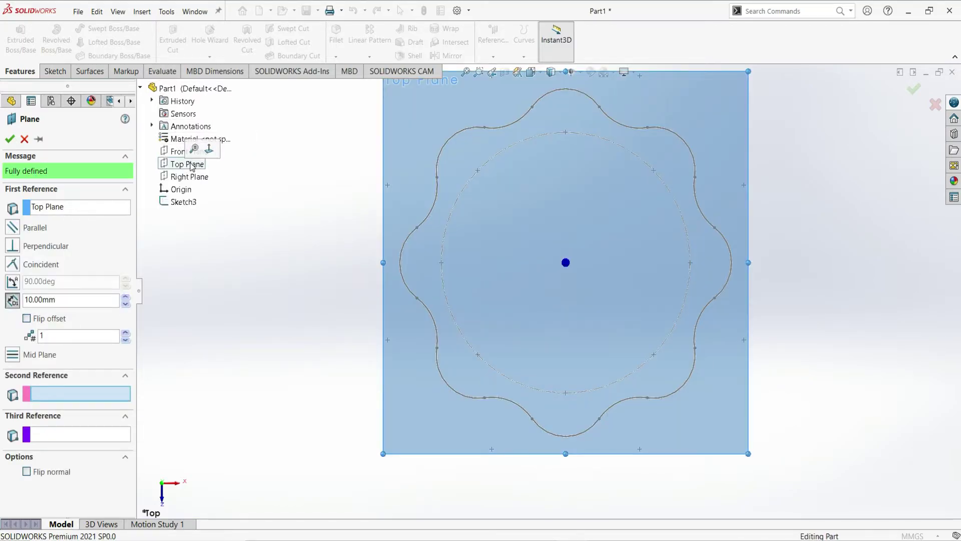
left_click(67, 299)
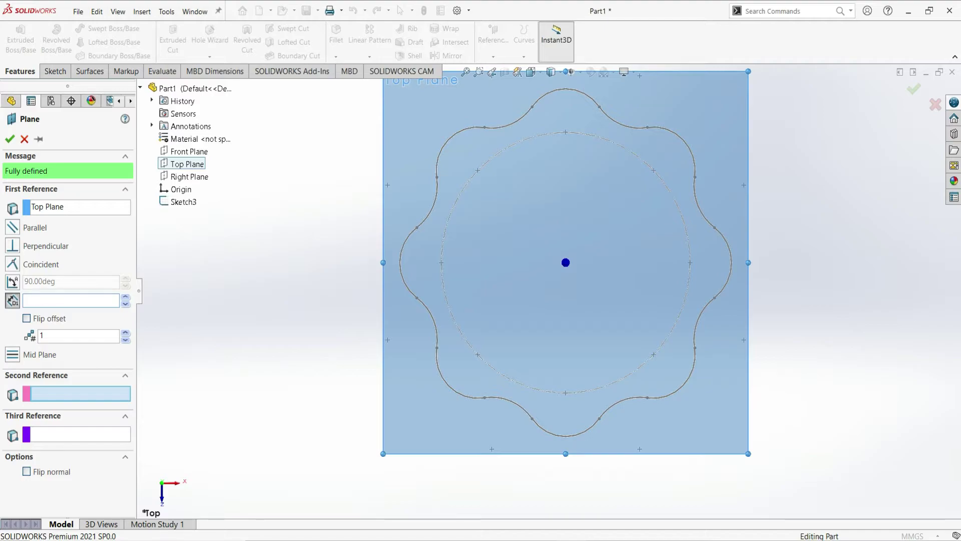
type("100")
key("Return")
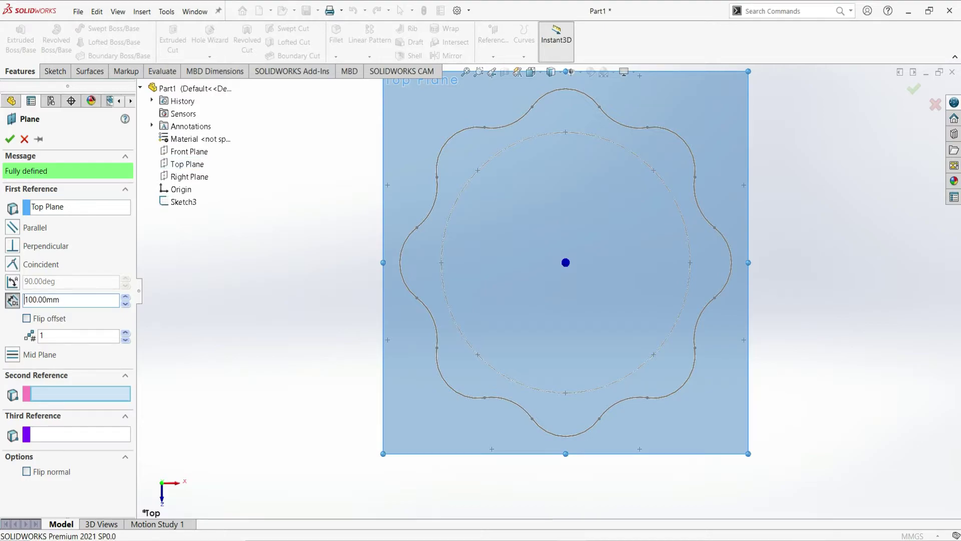
mouse_move(833, 247)
middle_mouse_down()
mouse_move(788, 218)
mouse_move(802, 191)
middle_mouse_up()
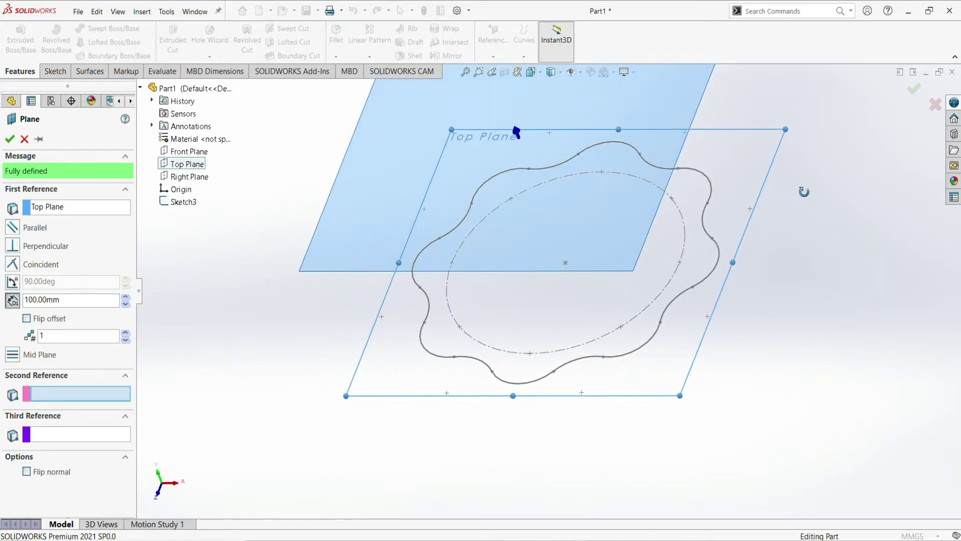
left_click(27, 318)
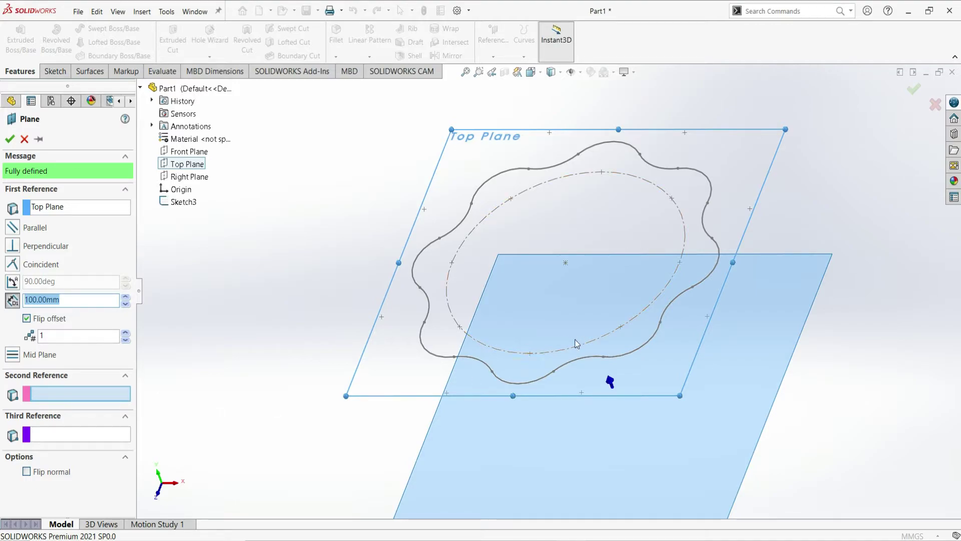
left_click(10, 139)
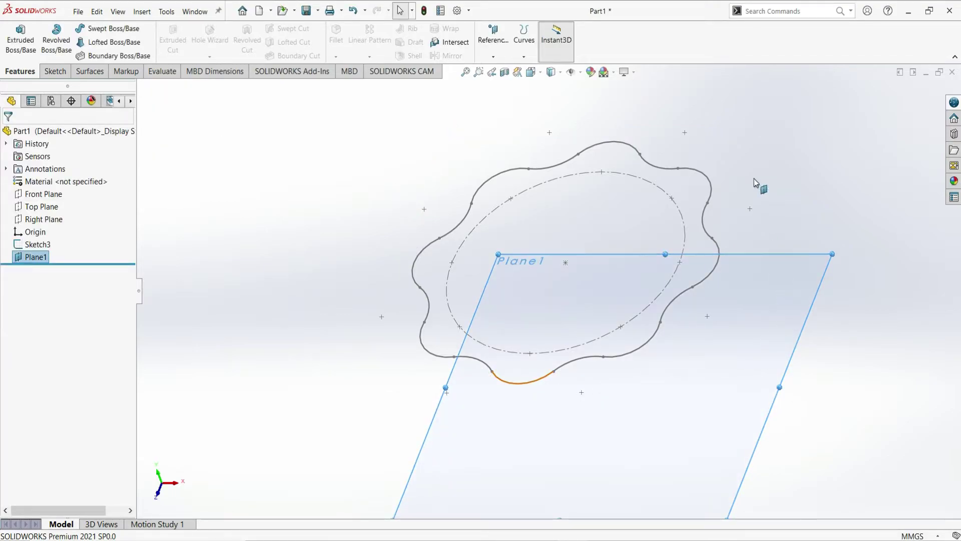
mouse_move(754, 180)
middle_mouse_down()
mouse_move(719, 191)
mouse_move(786, 303)
middle_mouse_up()
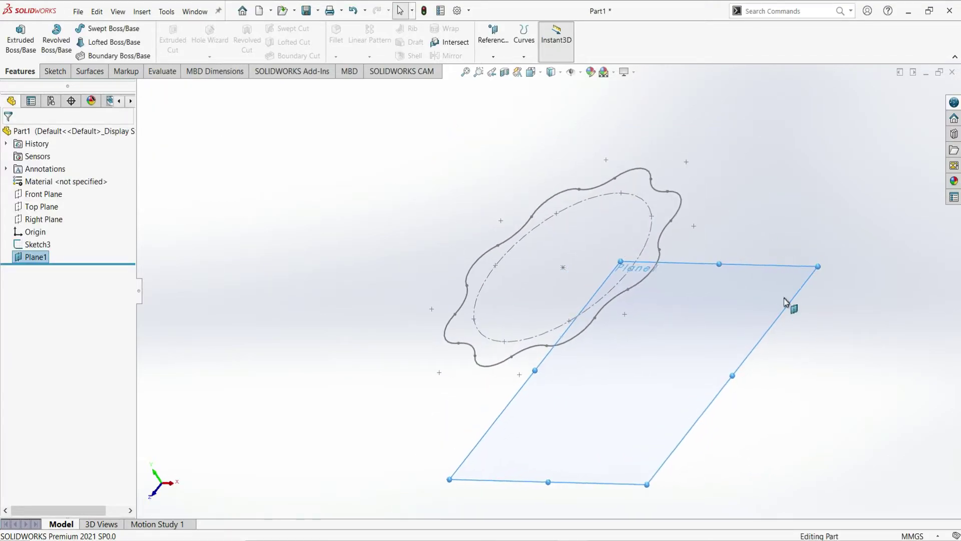
Start a sketch on Plane1 with a circle centred on the origin.
left_click(54, 72)
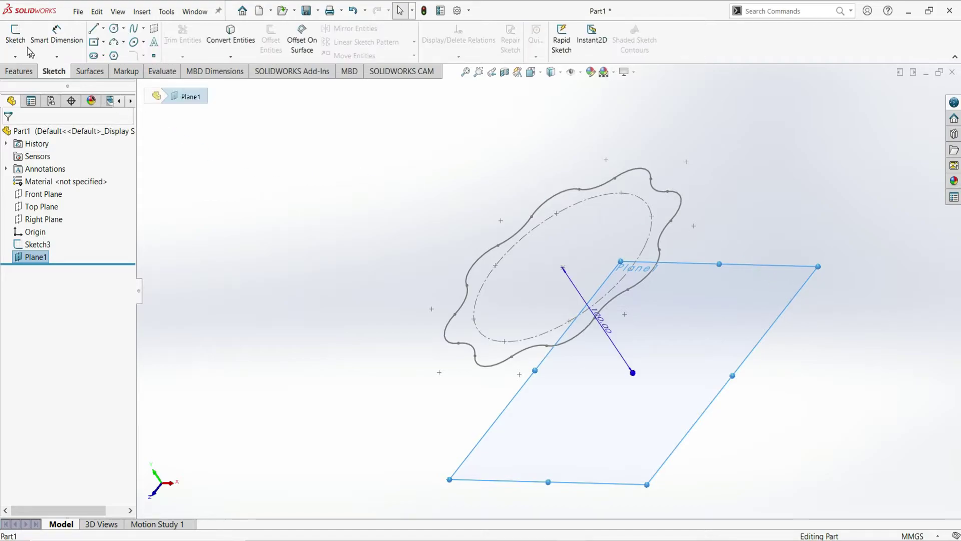
left_click(16, 39)
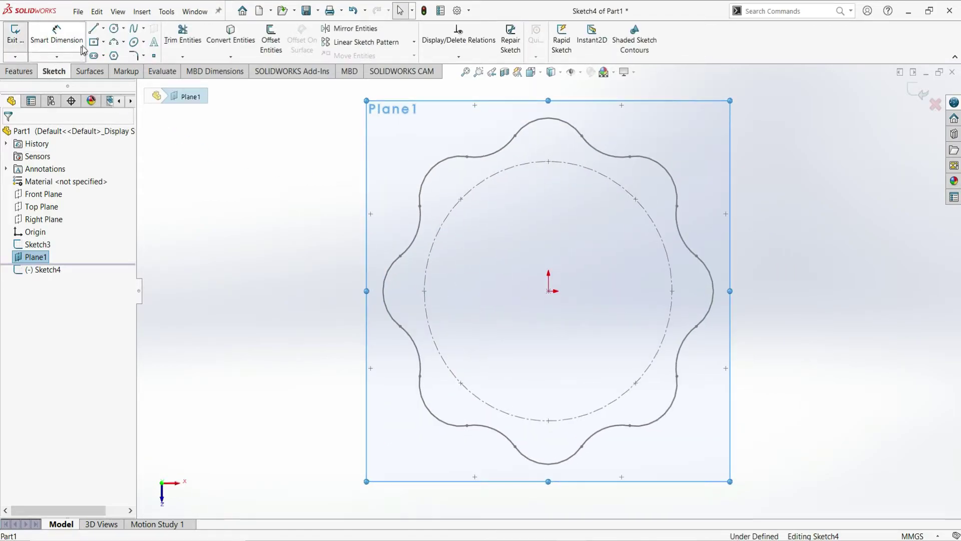
left_click(114, 28)
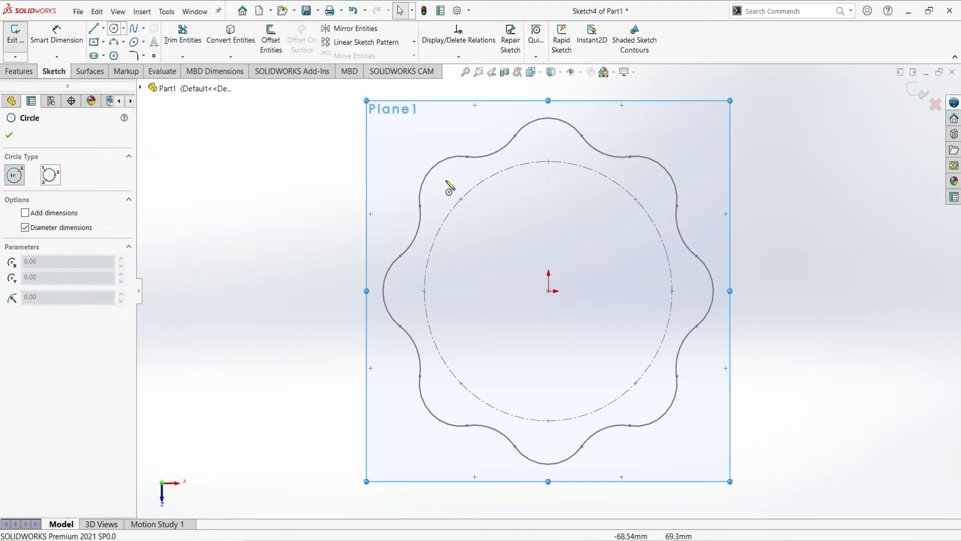
left_click(549, 291)
left_click(594, 268)
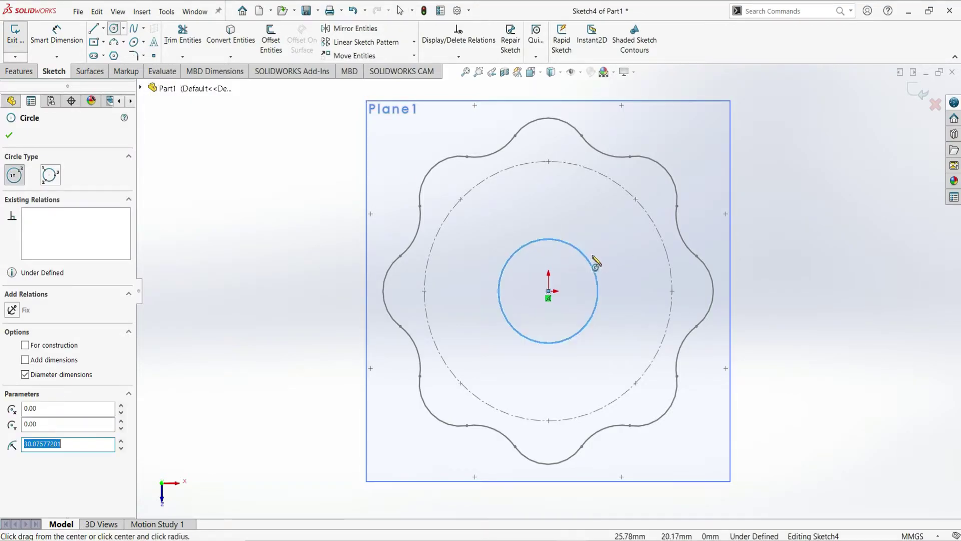
key("Escape")
Dimension the circle to Ø50 and exit the sketch.
left_click(72, 40)
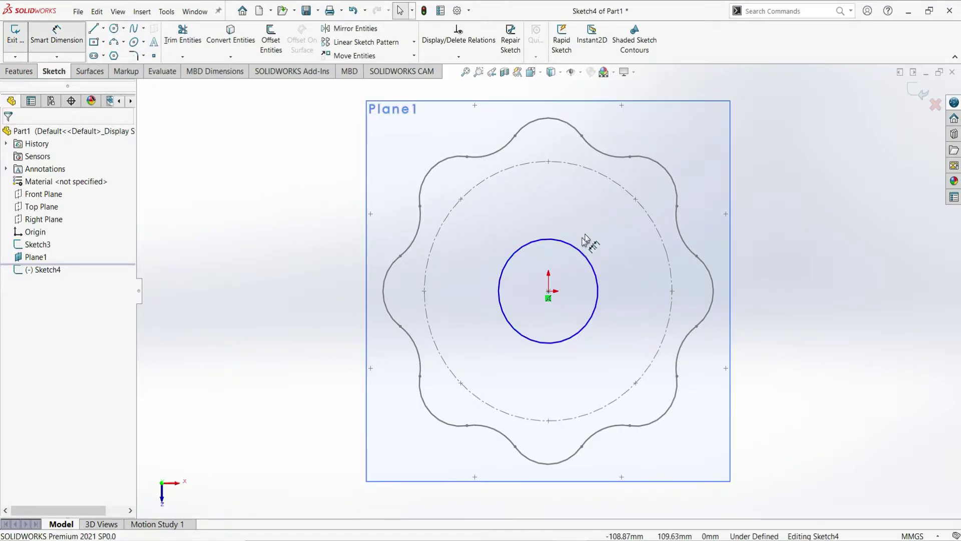
left_click(577, 253)
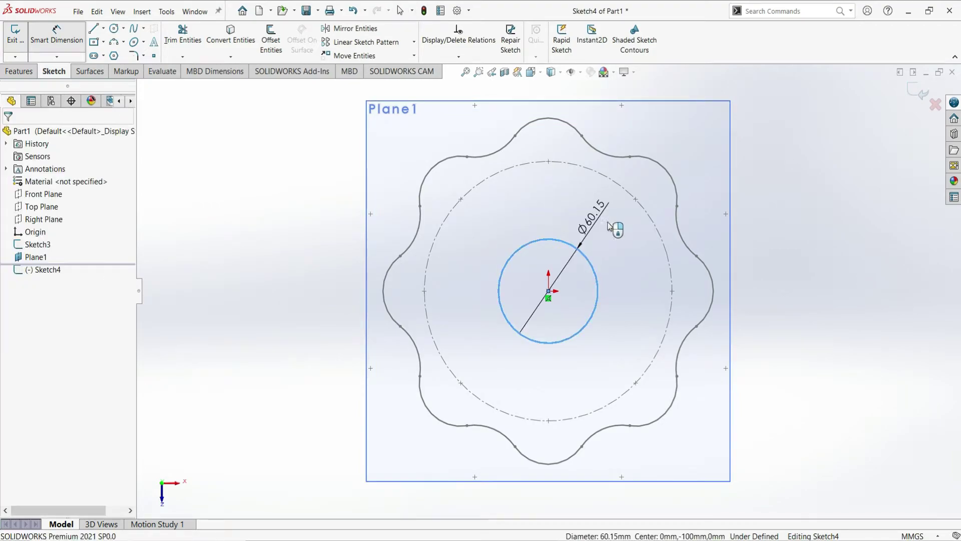
left_click(616, 224)
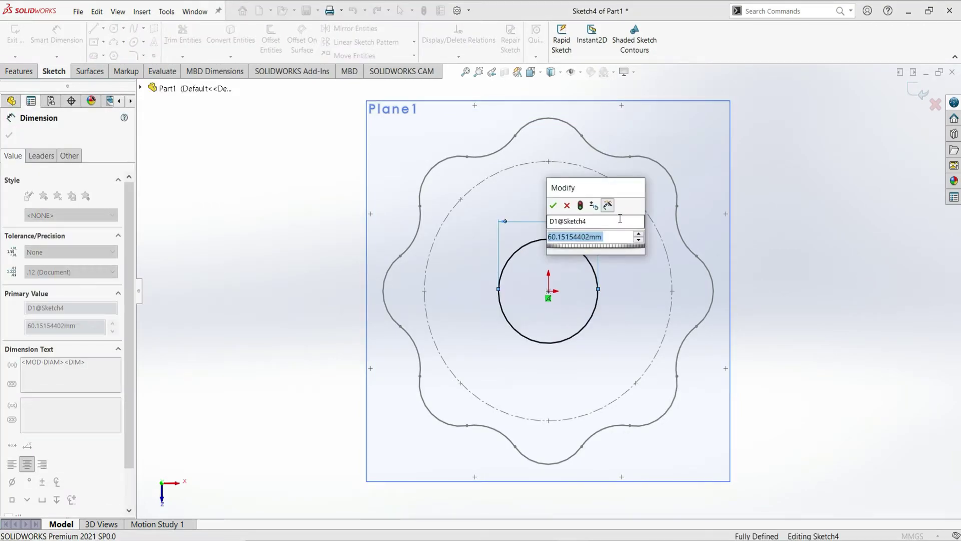
type("50")
key("Return")
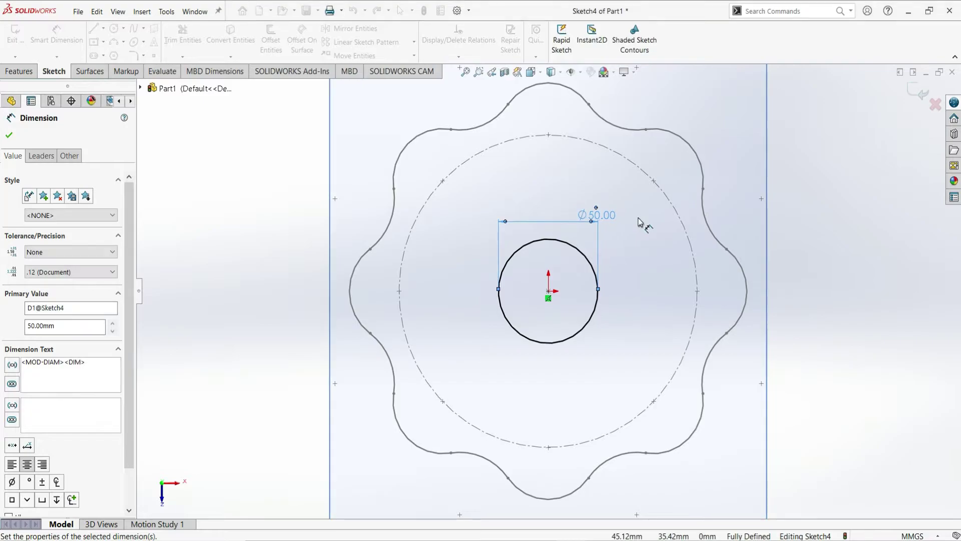
left_click(17, 135)
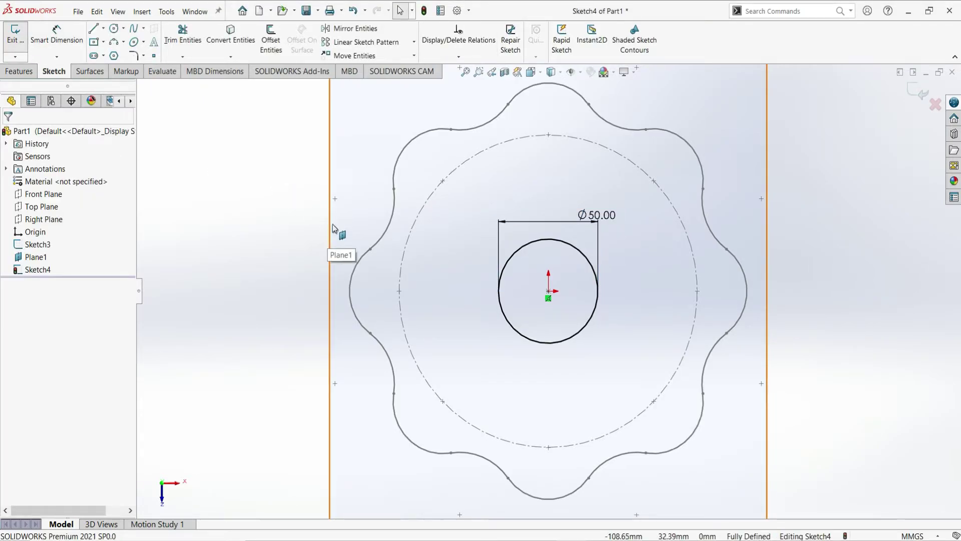
left_click(17, 36)
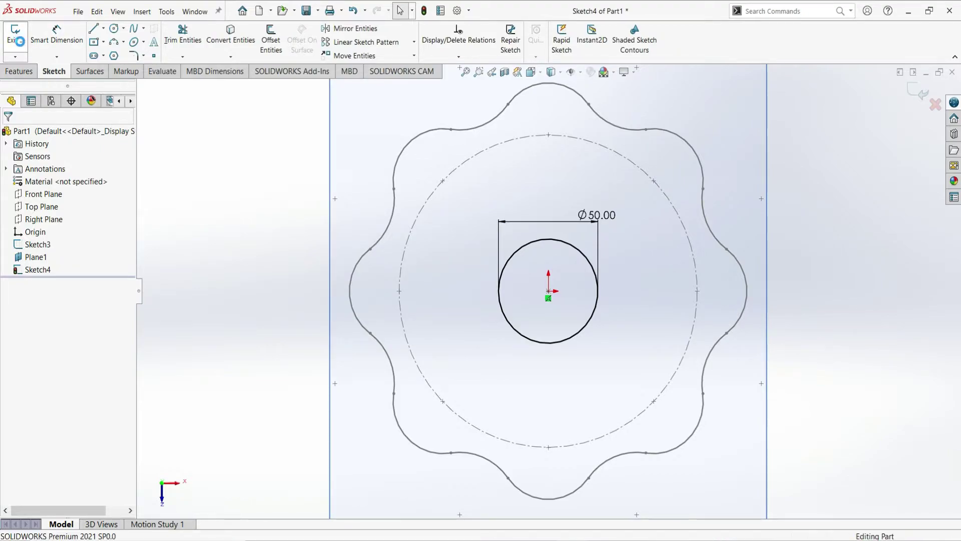
Loft the Ø50 circle (Sketch4) up to the wavy Sketch3 outline to create Loft1.
left_click(19, 73)
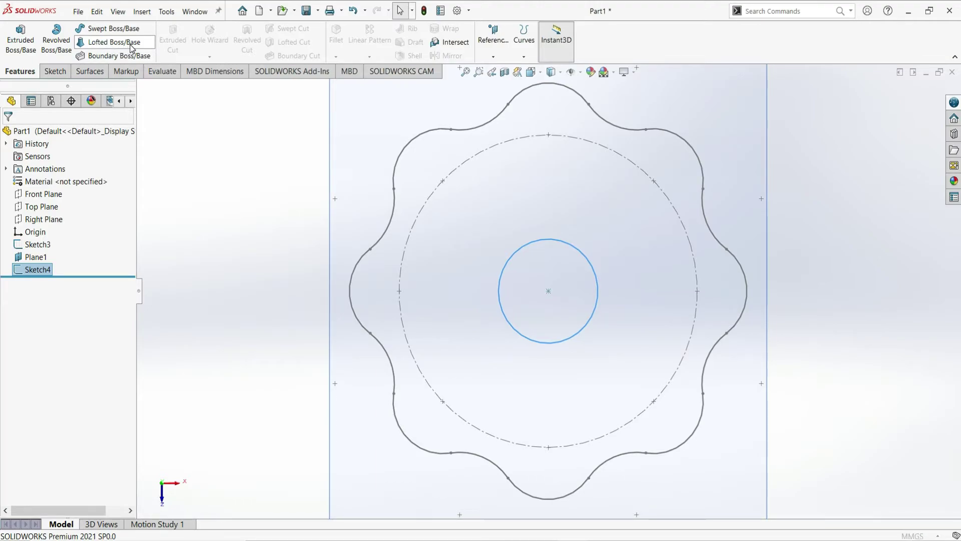
left_click(125, 44)
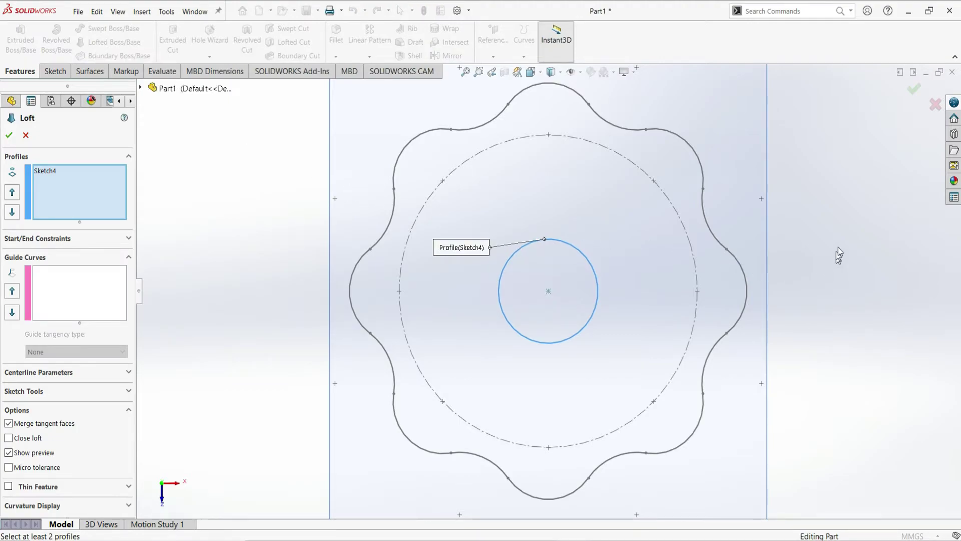
mouse_move(838, 247)
middle_mouse_down()
mouse_move(792, 238)
mouse_move(766, 170)
middle_mouse_up()
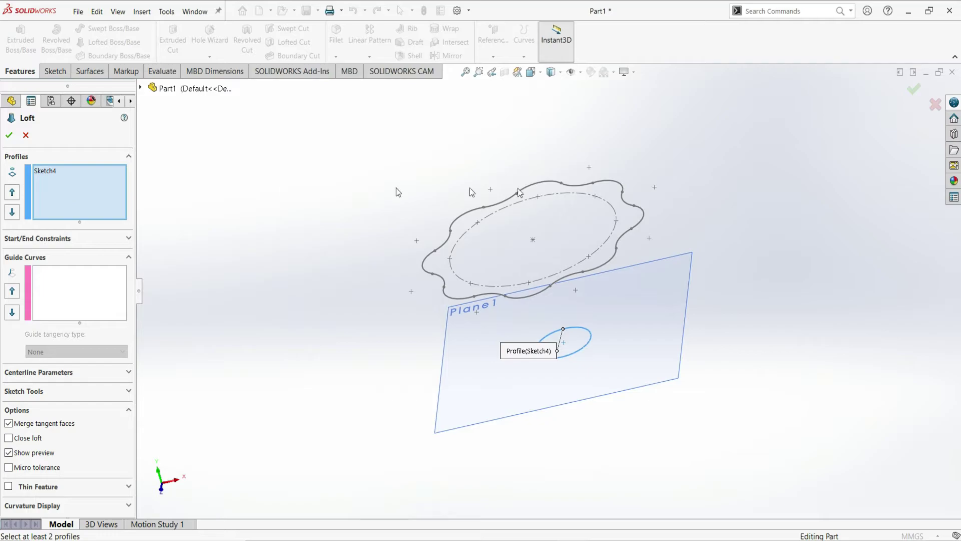
left_click(611, 256)
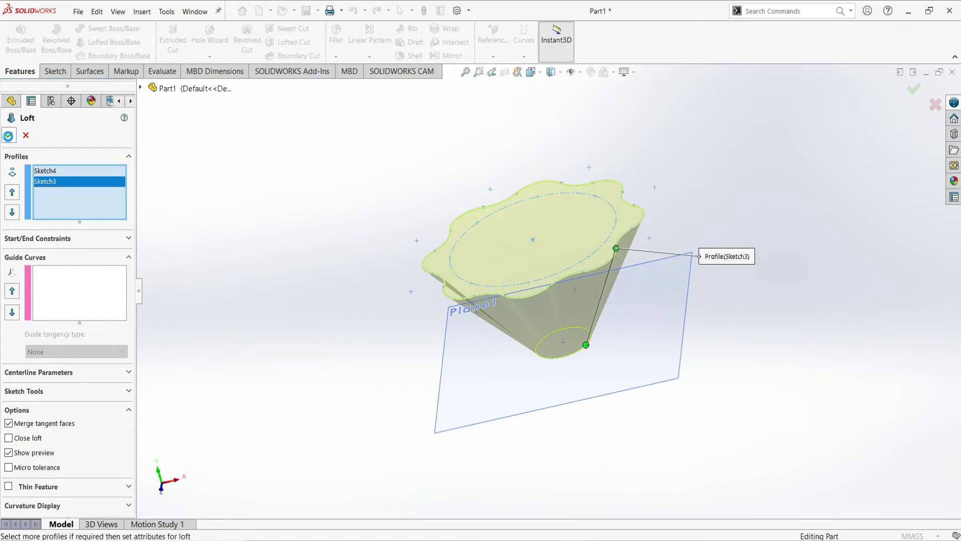
left_click(8, 135)
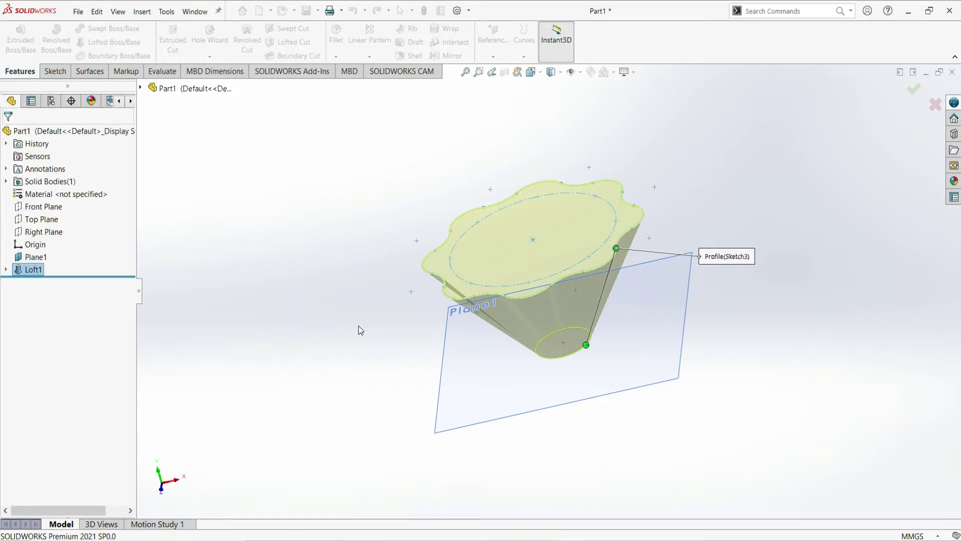
left_click(466, 386)
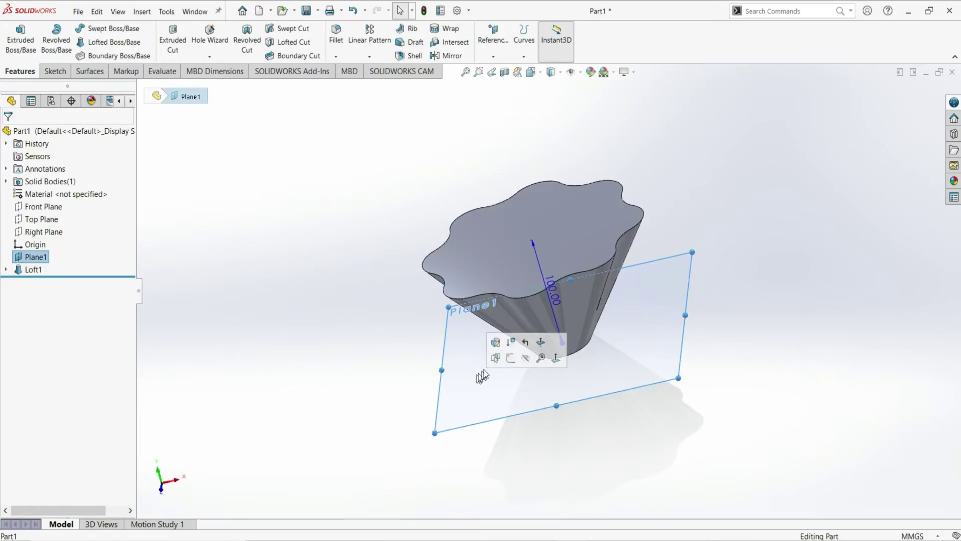
Hide Plane1 and shell Loft1 with a 2 mm wall, removing the wavy top face.
left_click(527, 358)
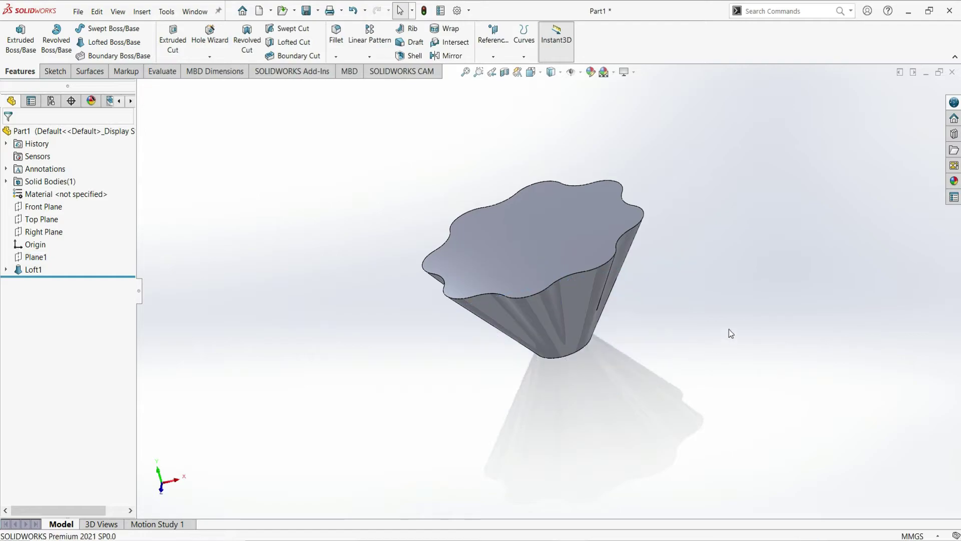
left_click(558, 221)
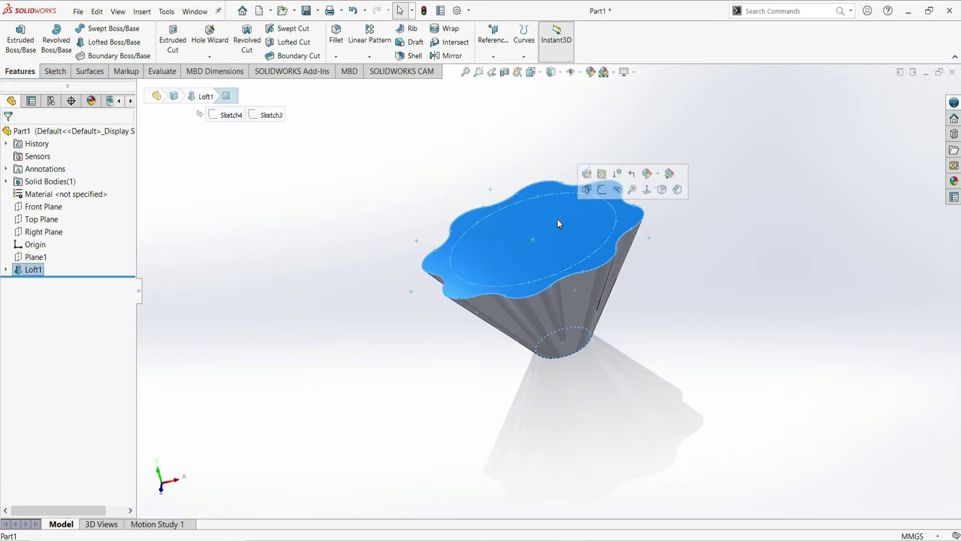
left_click(413, 56)
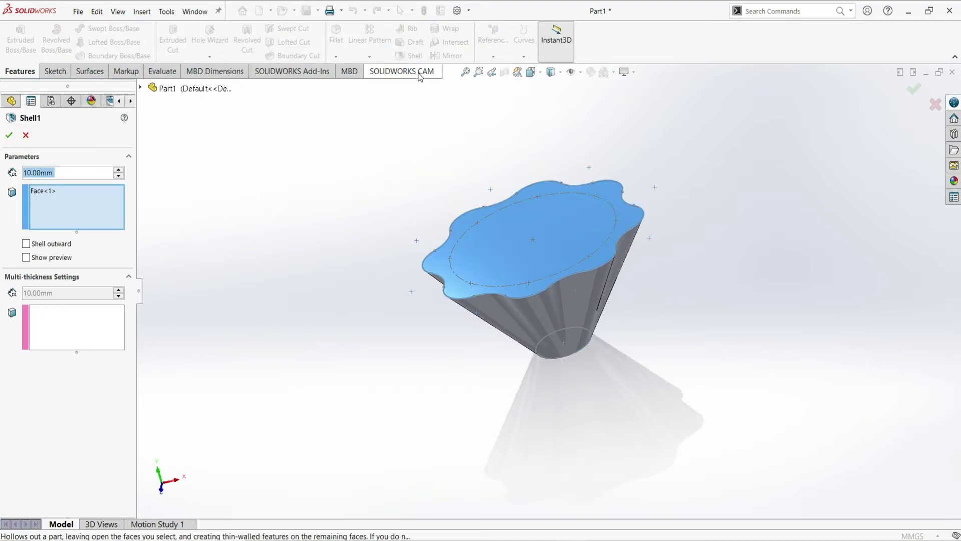
type("3")
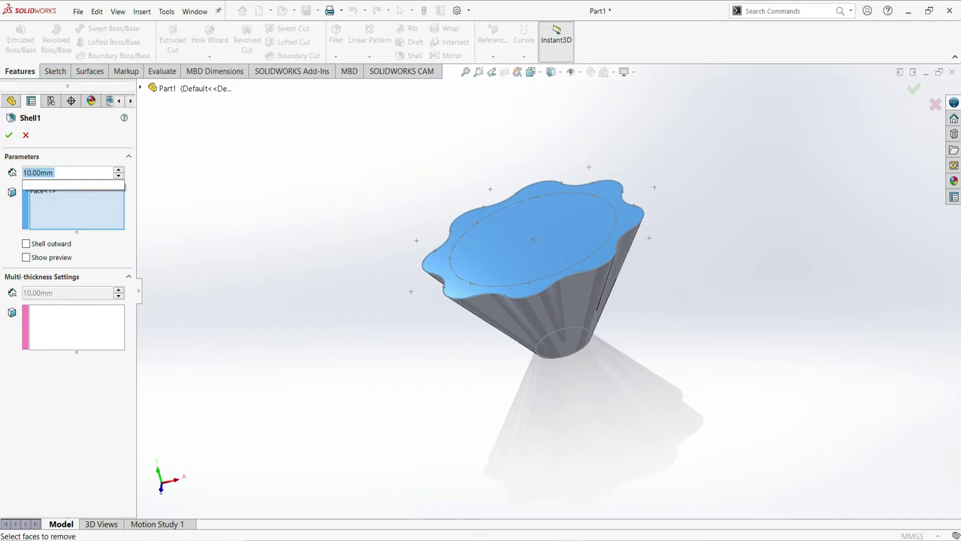
key("BackSpace")
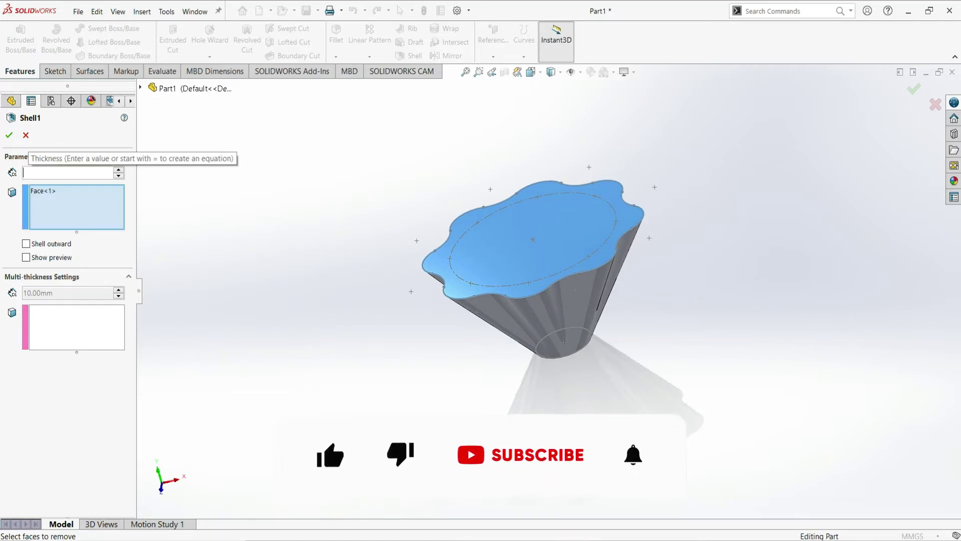
type("2")
key("Return")
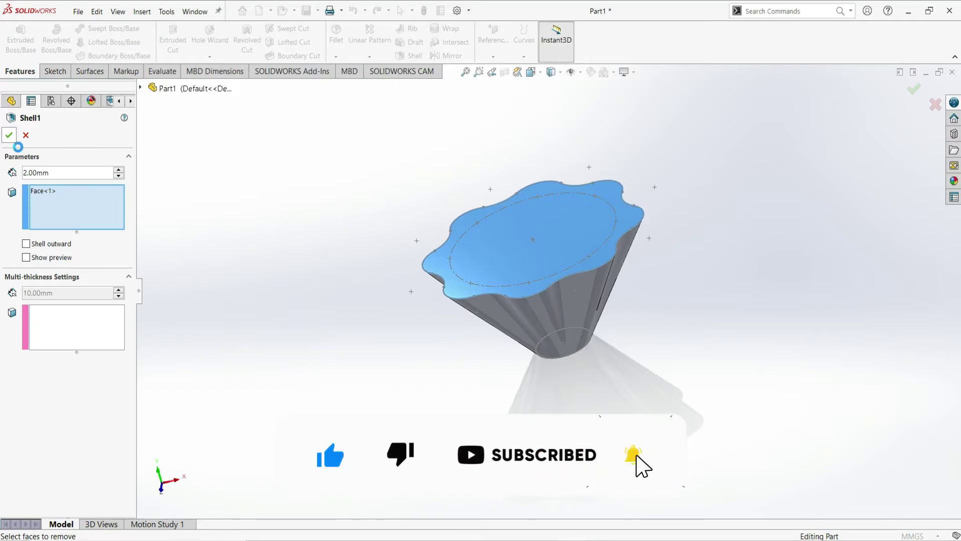
left_click(9, 135)
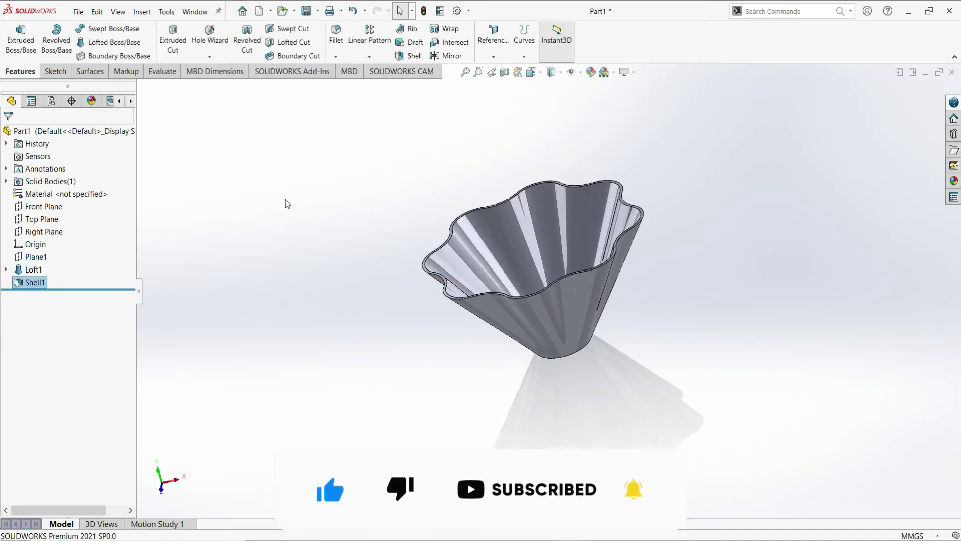
Add a 15 mm fillet (Fillet1) to the vase's bottom circular edge.
mouse_move(741, 221)
middle_mouse_down()
mouse_move(770, 193)
mouse_move(791, 253)
mouse_move(697, 315)
middle_mouse_up()
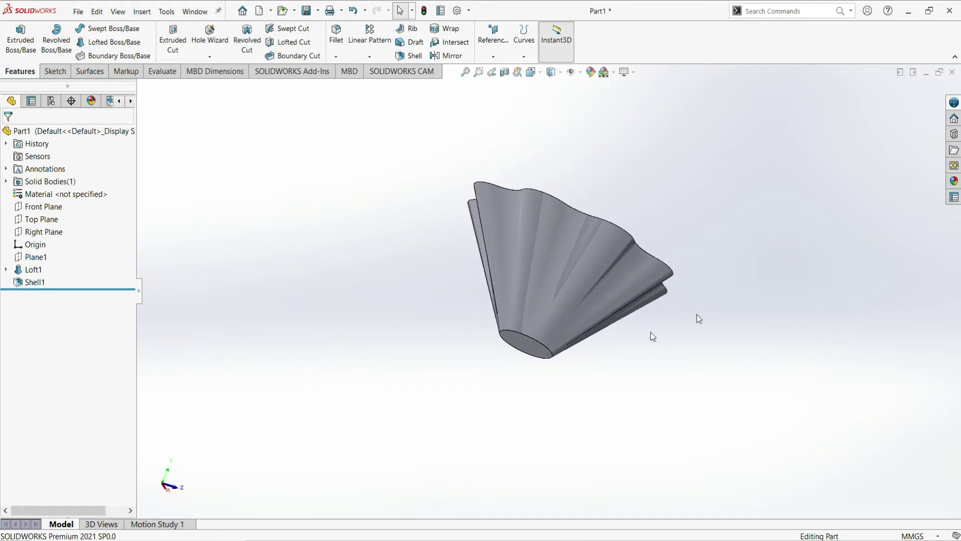
left_click(536, 340)
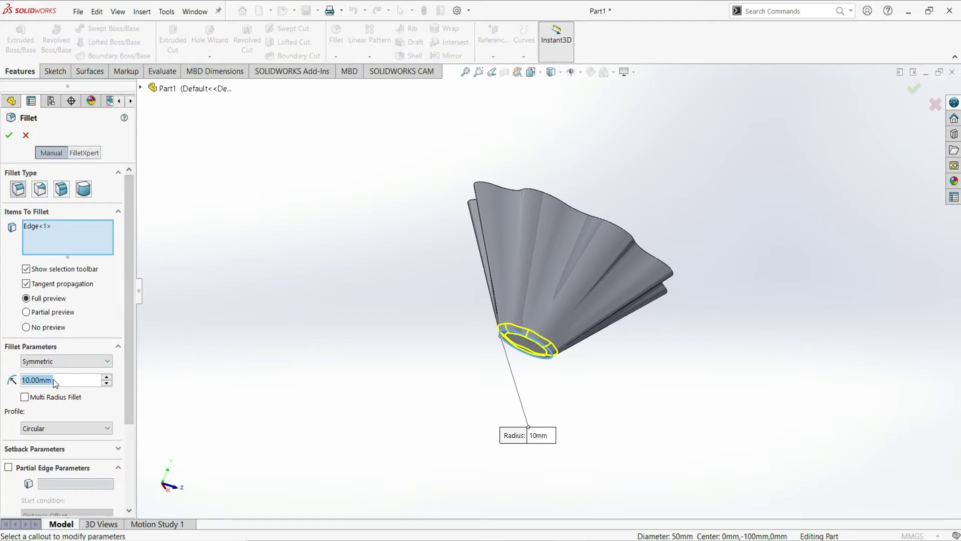
type("15")
key("Return")
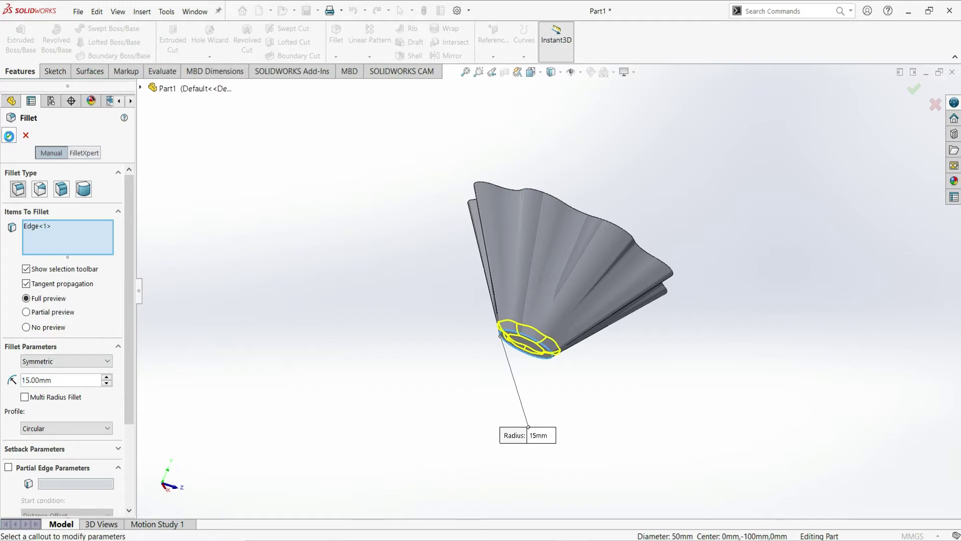
left_click(9, 135)
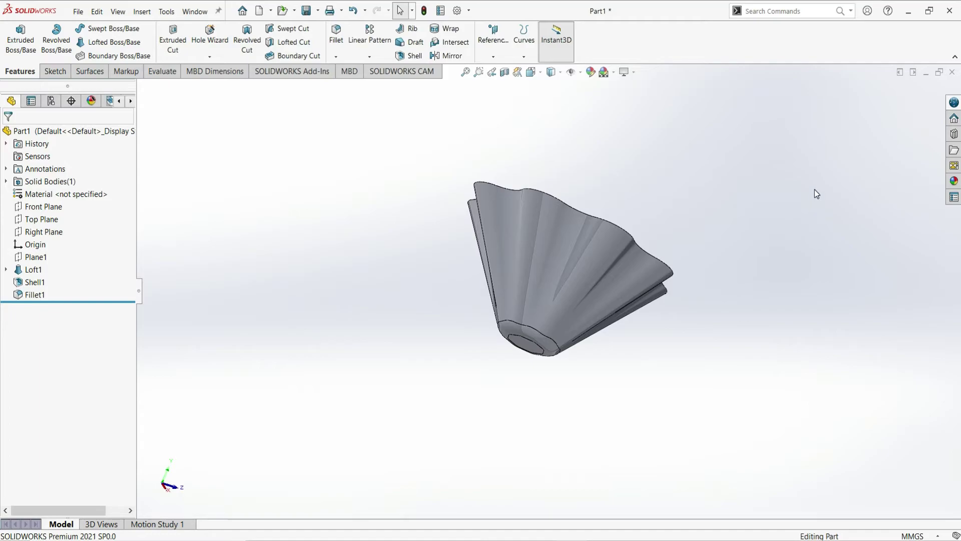
middle_click_drag(814, 189, 741, 249)
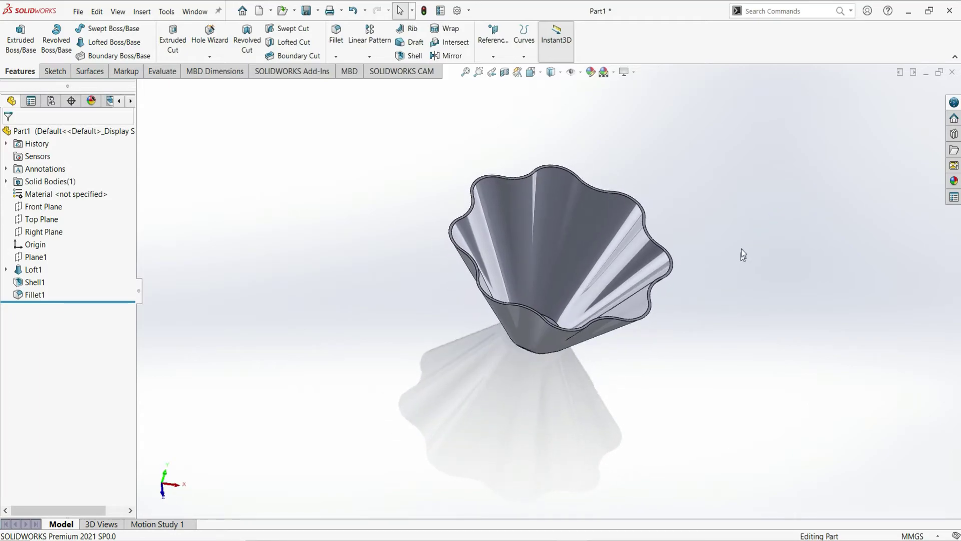
Create a full round fillet using inner and outer walls as side faces and the rim top as center face.
left_click(340, 49)
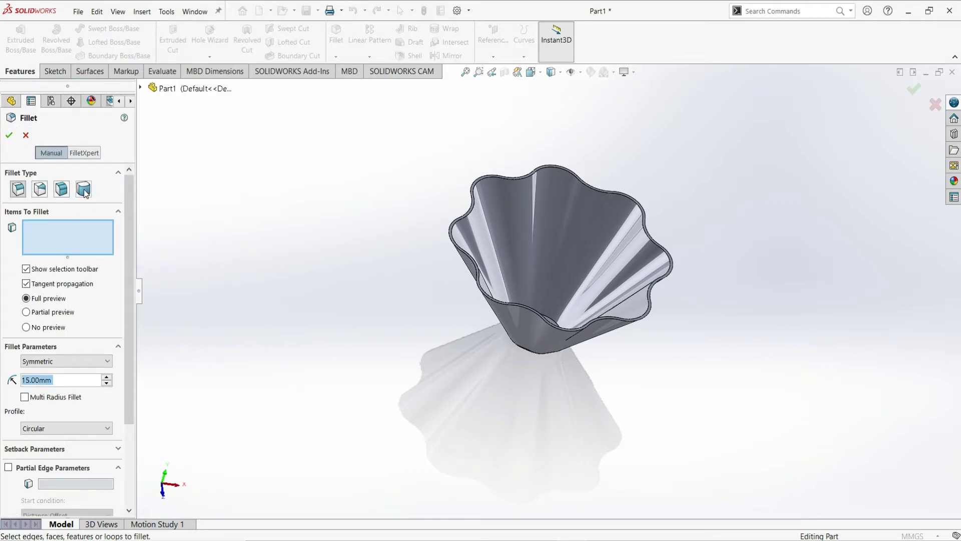
left_click(83, 191)
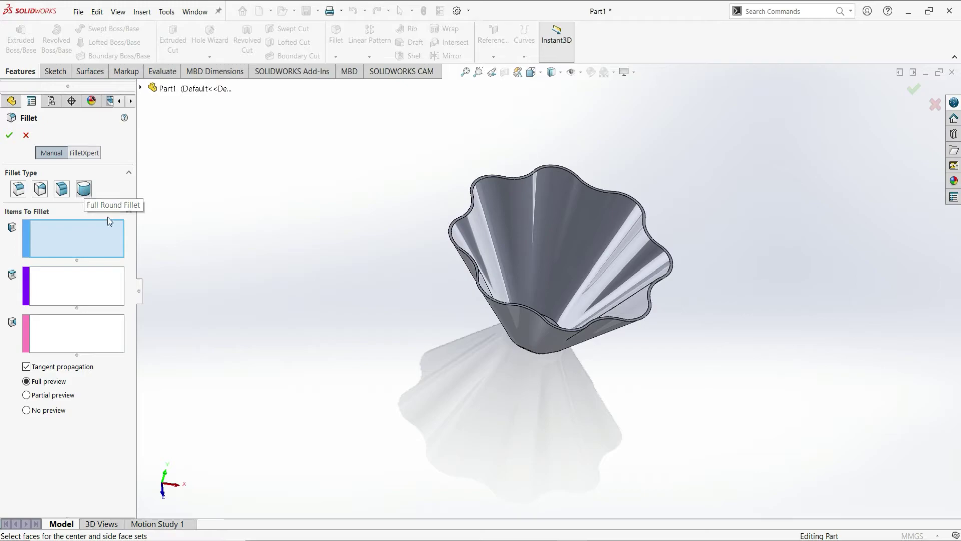
left_click(494, 211)
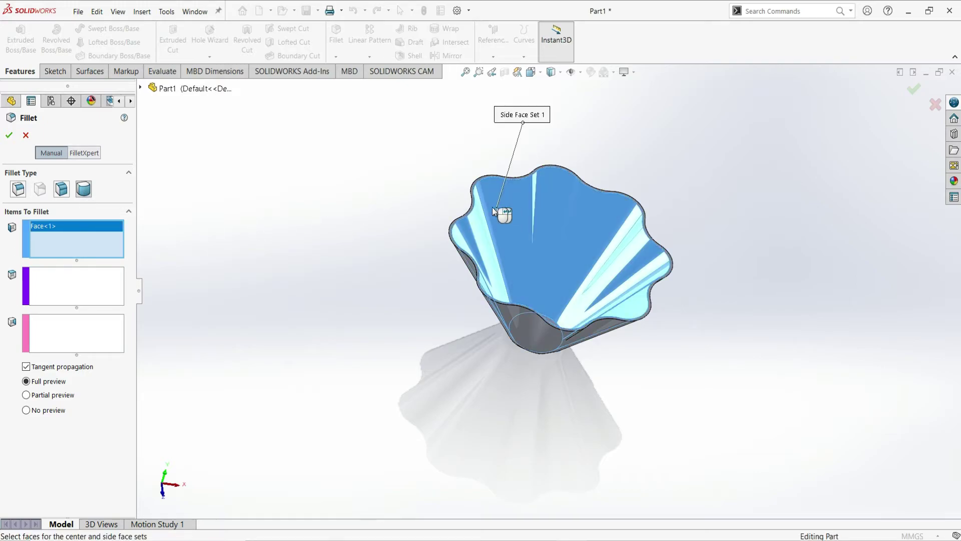
scroll(495, 211, "down", 3)
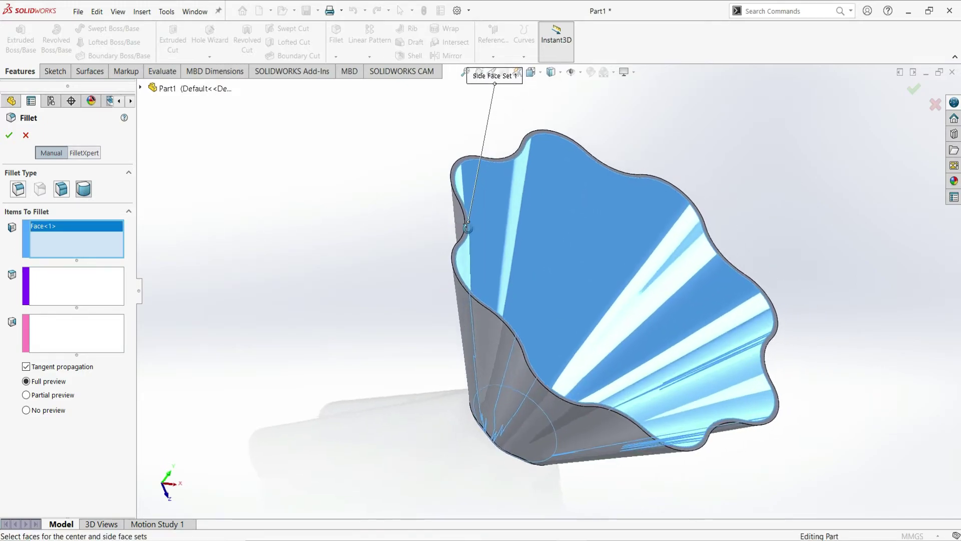
middle_click_drag(435, 214, 350, 190)
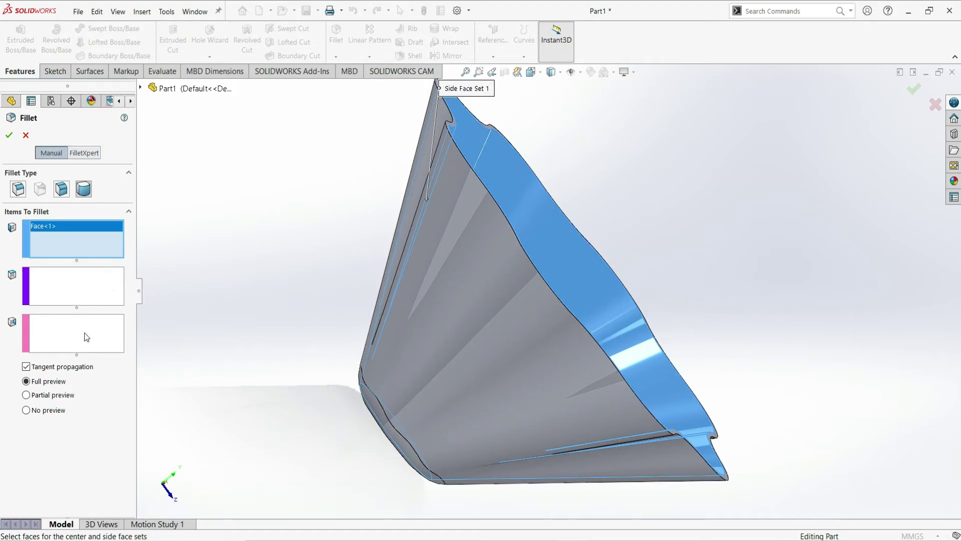
left_click(91, 331)
left_click(468, 231)
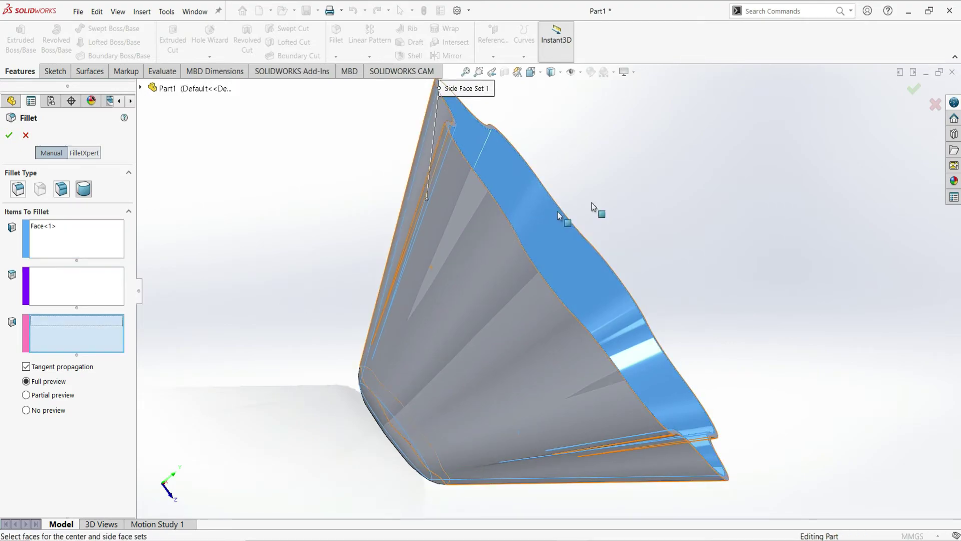
middle_click_drag(655, 203, 628, 210)
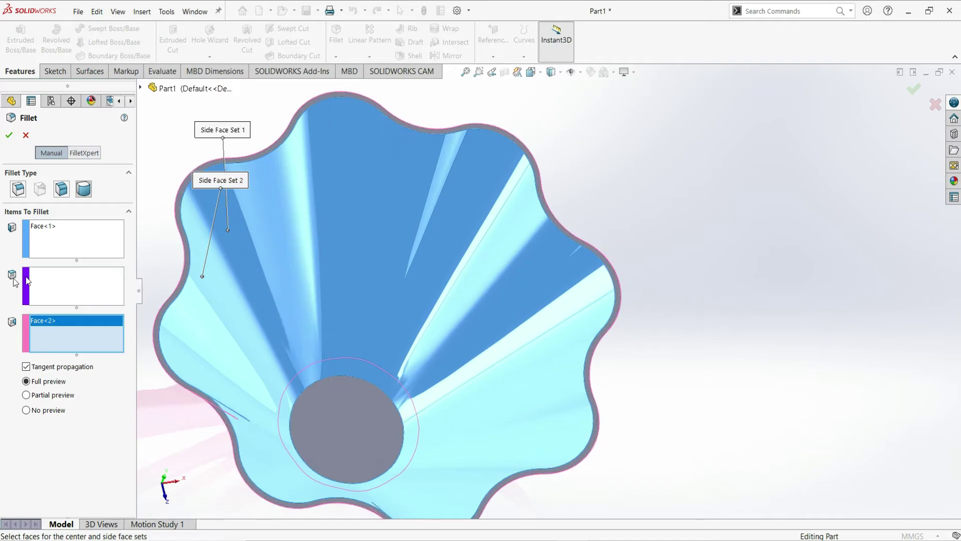
left_click(50, 280)
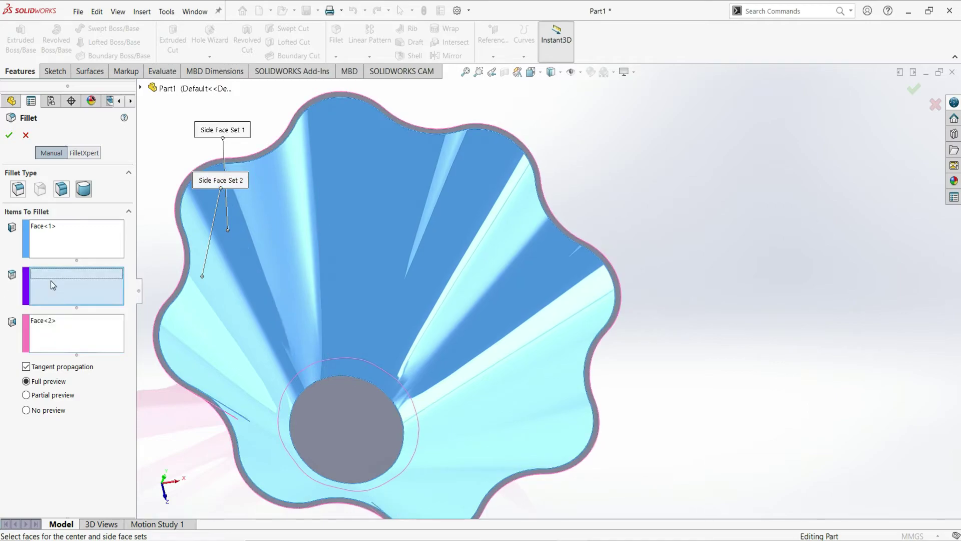
left_click(176, 203)
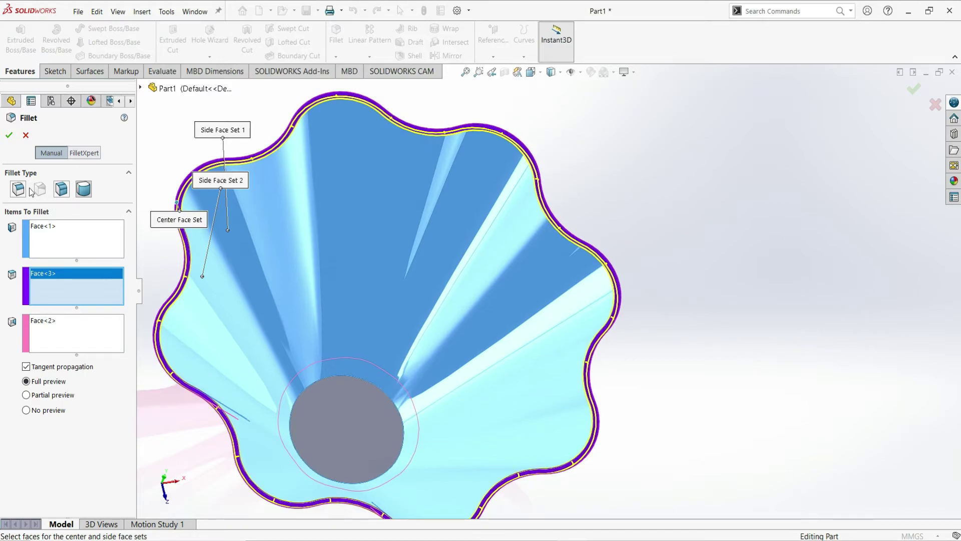
left_click(9, 136)
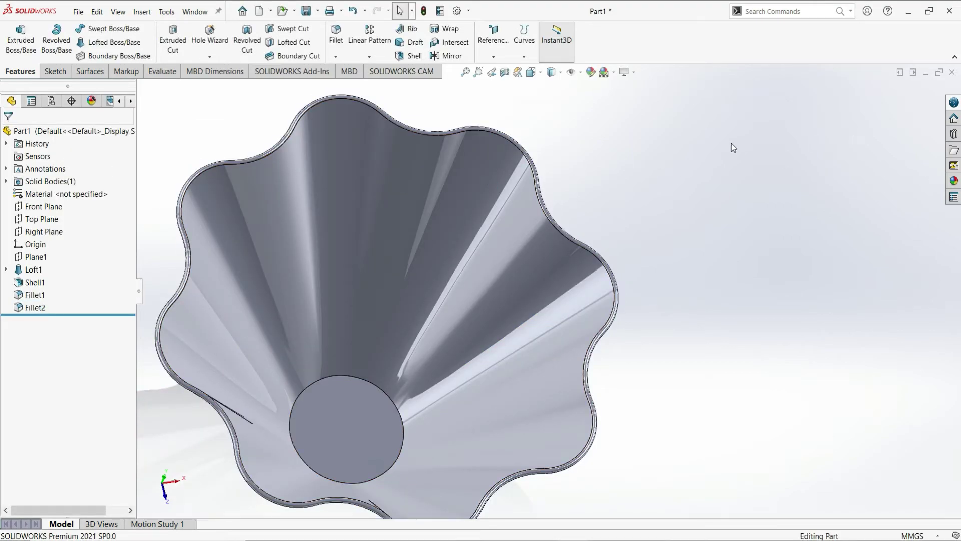
Apply the cyan appearance to Loft1 and Shell1 so the whole vase turns teal.
key("ctrl+7")
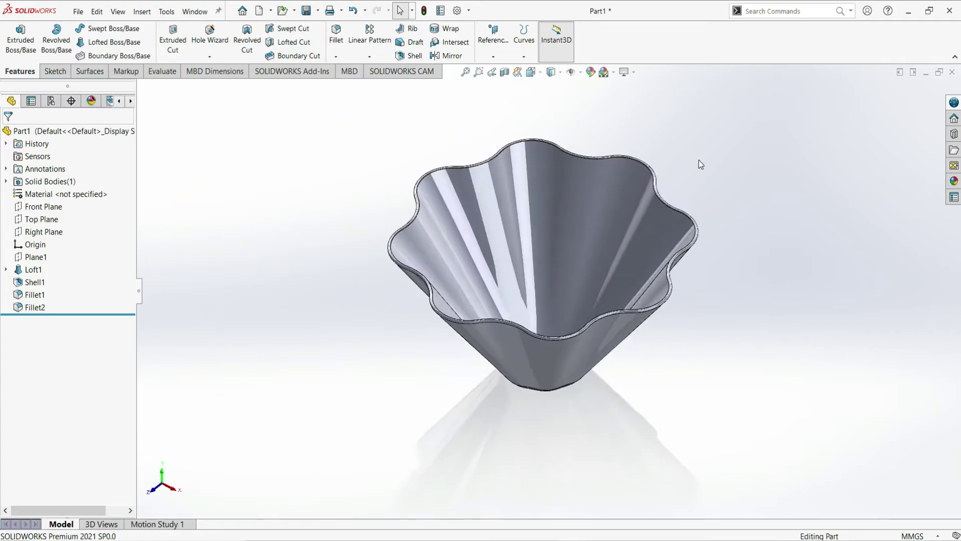
scroll(683, 163, "down", 2)
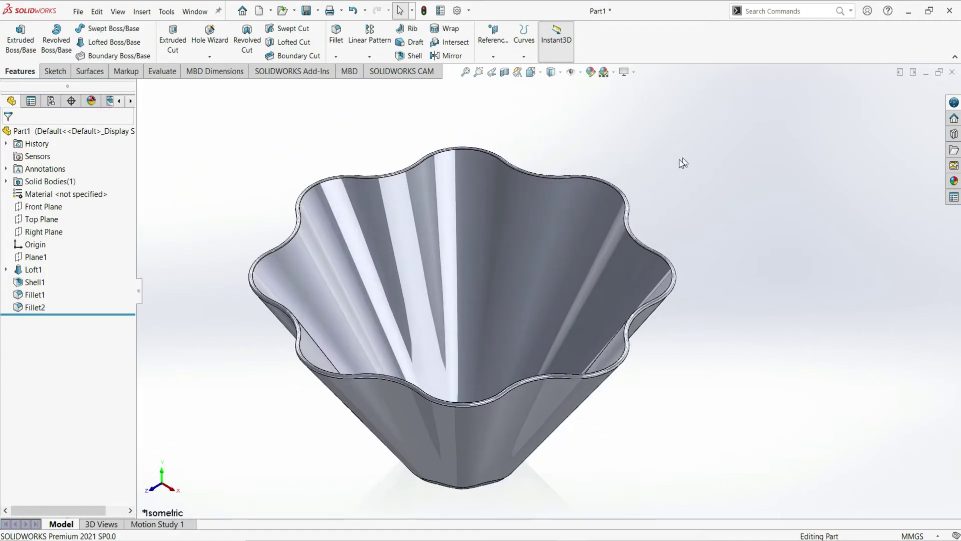
middle_click_drag(671, 183, 666, 226)
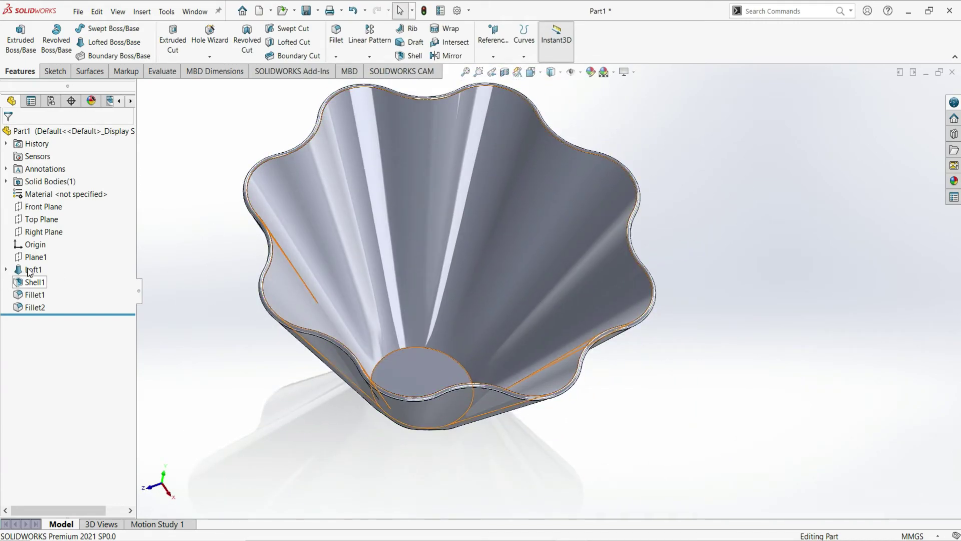
left_click(43, 281)
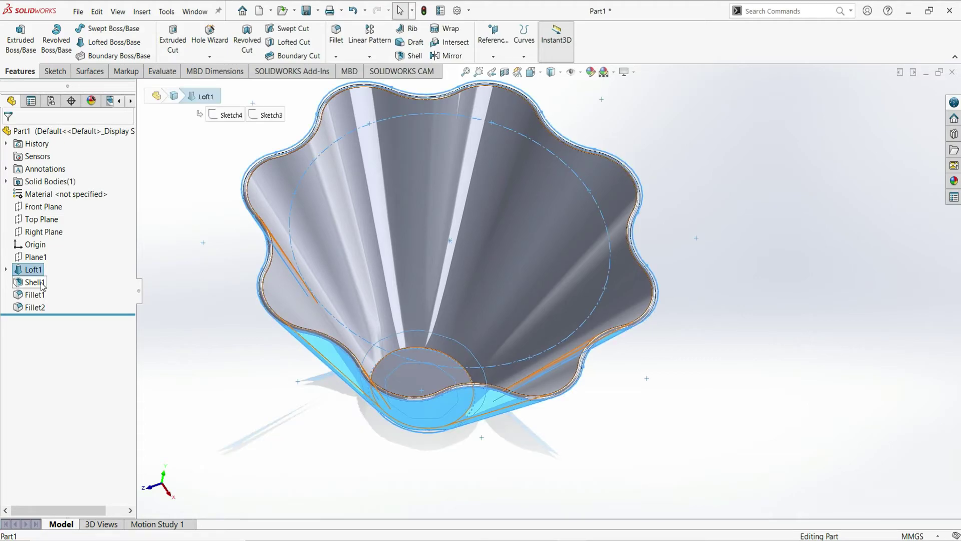
left_click(48, 284, "ctrl")
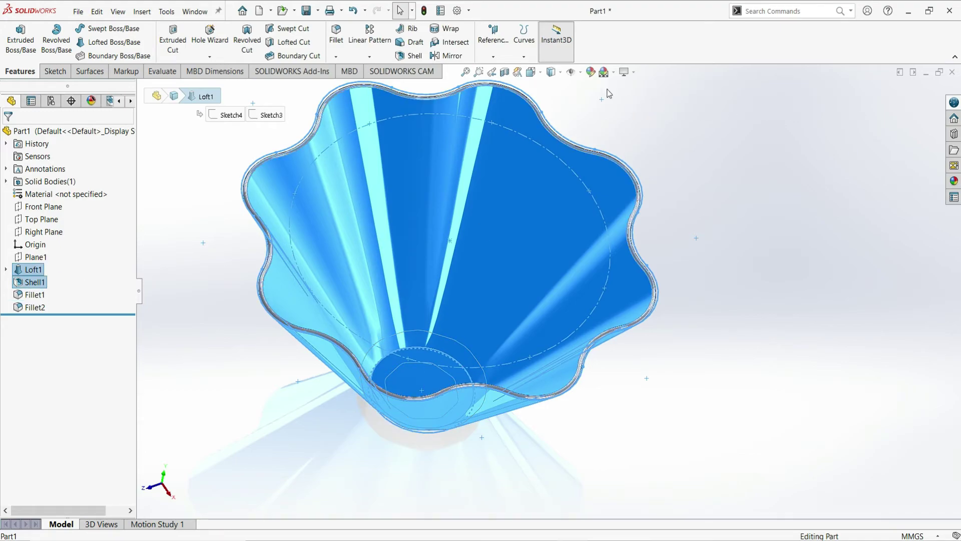
left_click(593, 73)
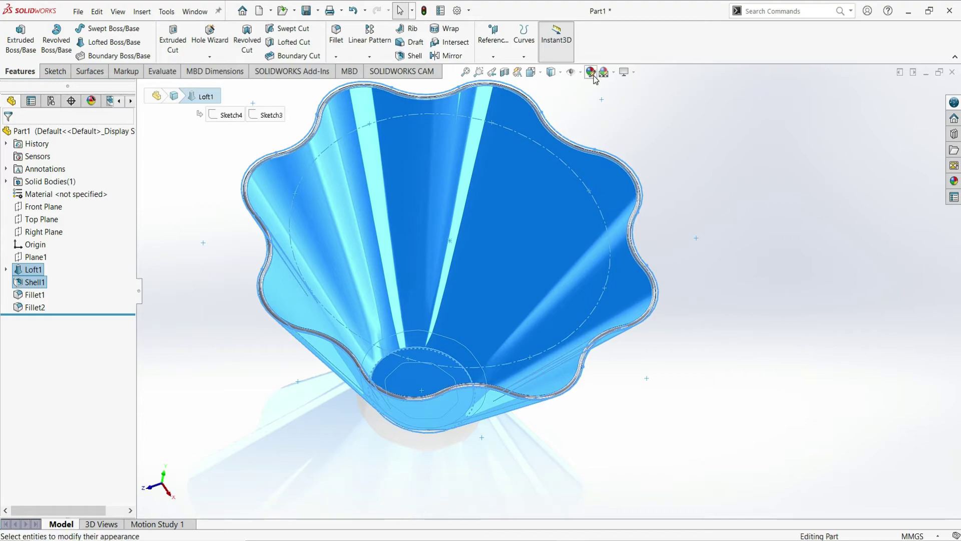
left_click(591, 73)
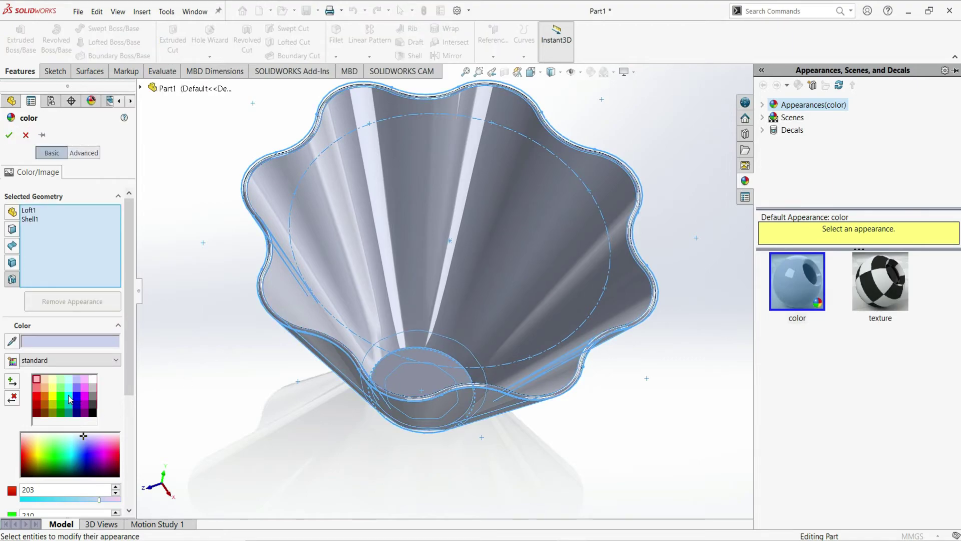
left_click(69, 397)
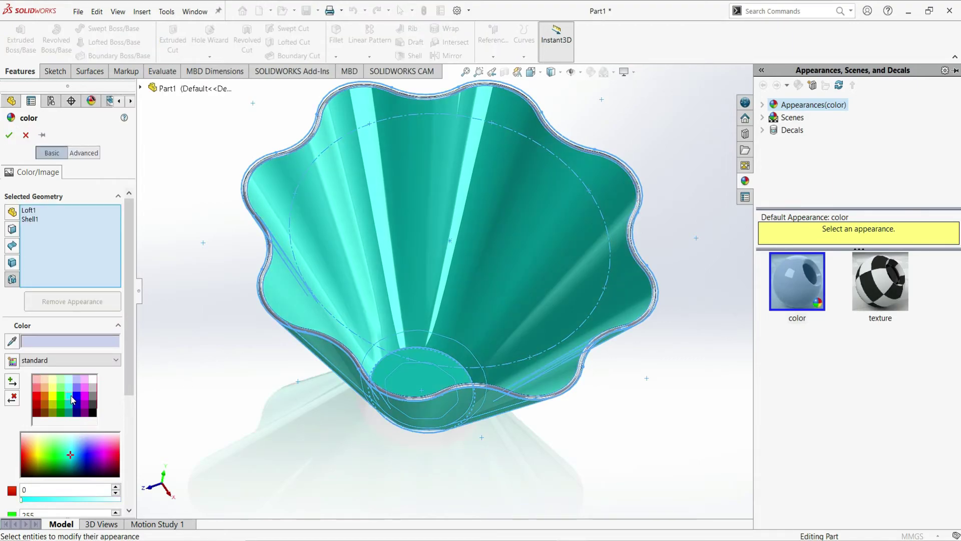
left_click(8, 135)
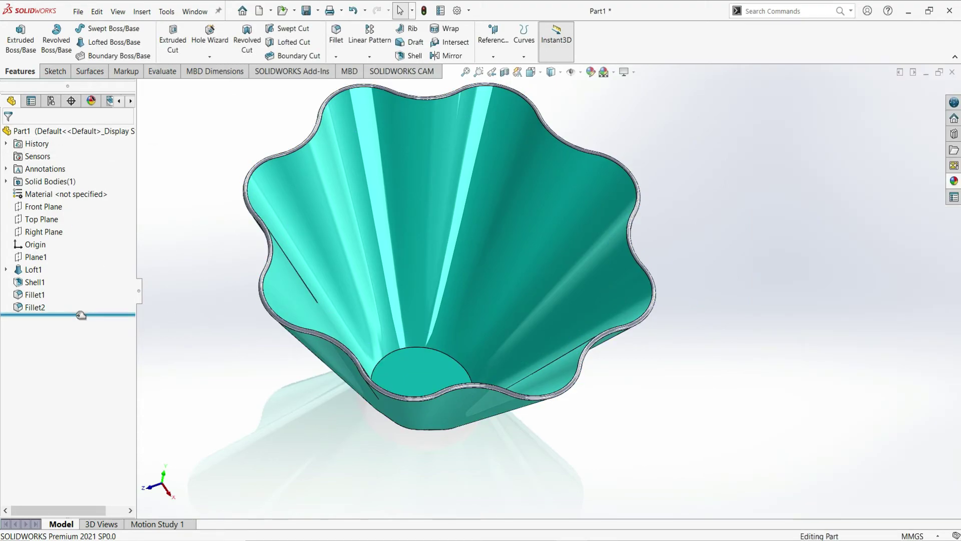
Give Fillet1 and Fillet2 a yellow appearance.
left_click(41, 307)
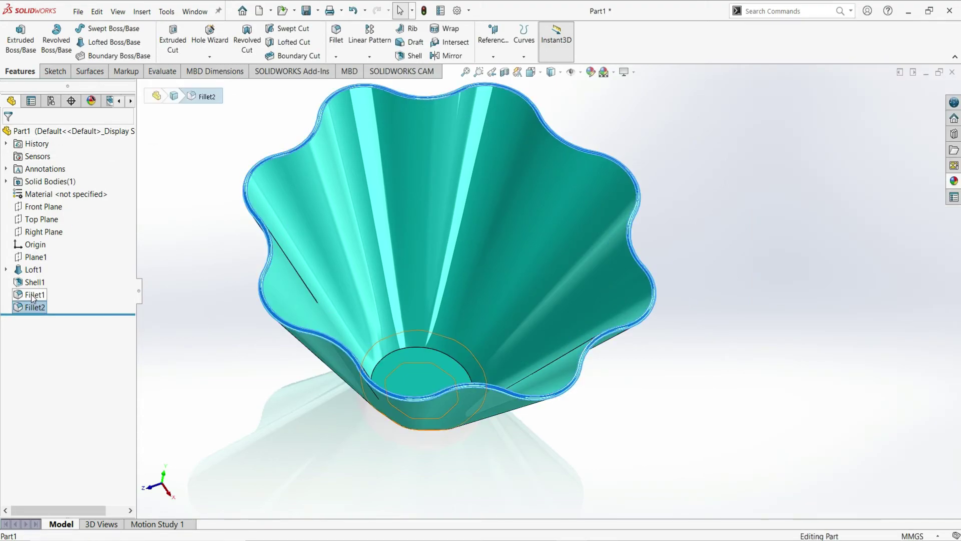
left_click(34, 295, "ctrl")
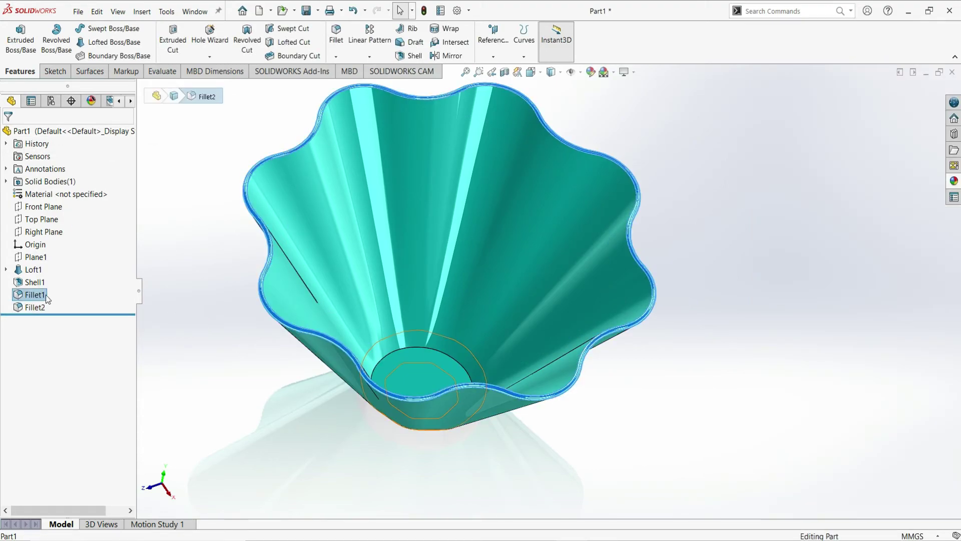
left_click(591, 72)
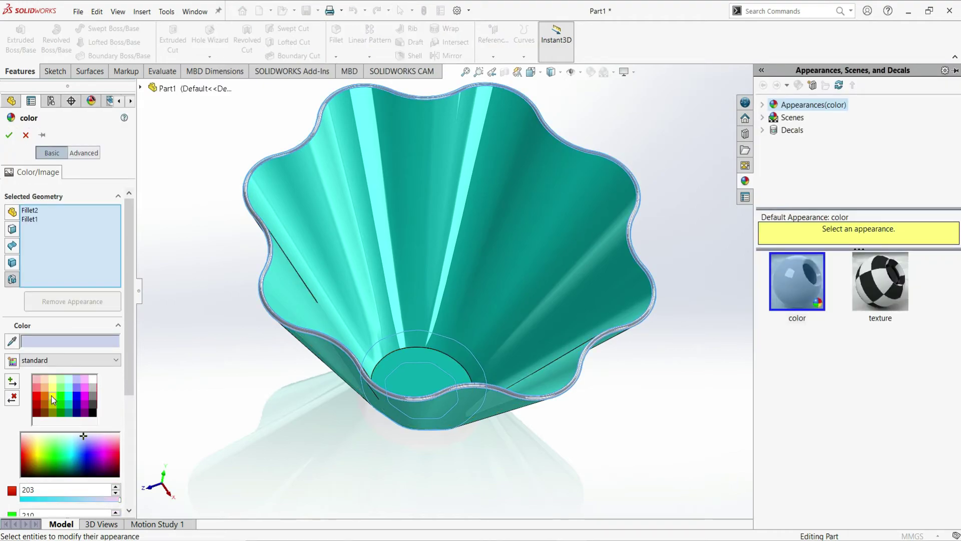
left_click(51, 396)
left_click(9, 135)
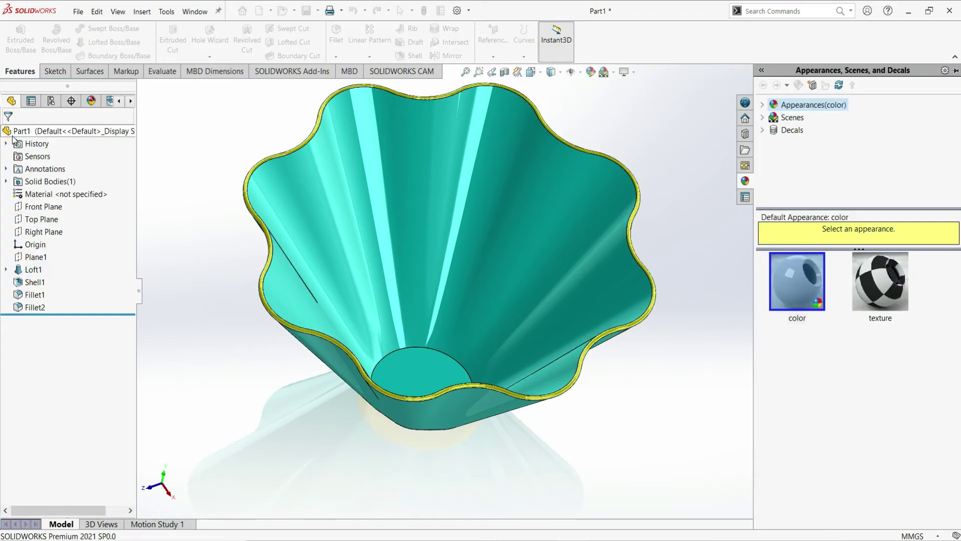
mouse_move(728, 199)
middle_mouse_down()
mouse_move(786, 200)
mouse_move(798, 137)
mouse_move(727, 208)
mouse_move(675, 208)
mouse_move(764, 287)
mouse_move(638, 426)
mouse_move(699, 433)
mouse_move(759, 339)
mouse_move(651, 296)
mouse_move(571, 247)
mouse_move(551, 311)
mouse_move(540, 377)
mouse_move(590, 346)
mouse_move(607, 281)
mouse_move(633, 350)
mouse_move(620, 399)
mouse_move(613, 365)
mouse_move(645, 339)
mouse_move(682, 407)
mouse_move(653, 444)
middle_mouse_up()
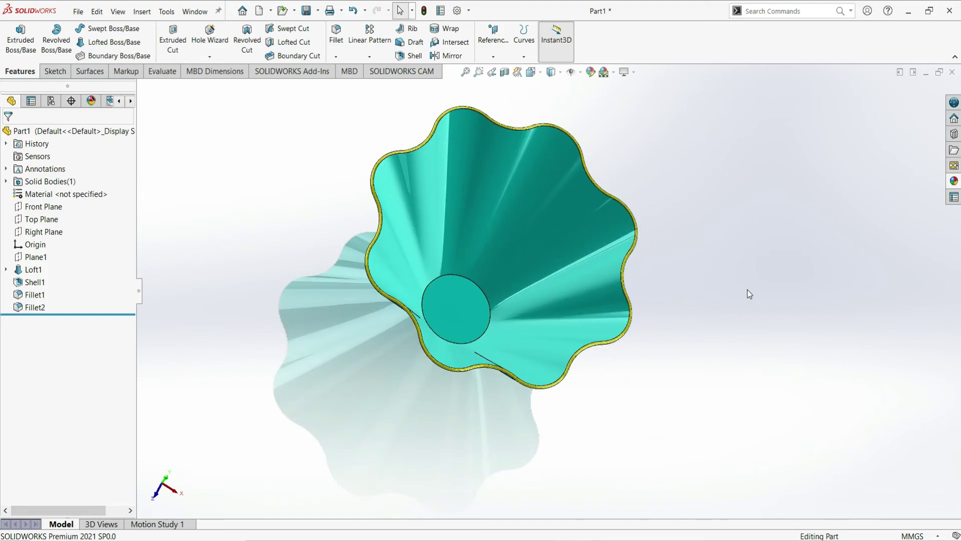
Fillet the circular edge of the vase's inner floor with a 15 mm radius as Fillet3.
left_click(470, 278)
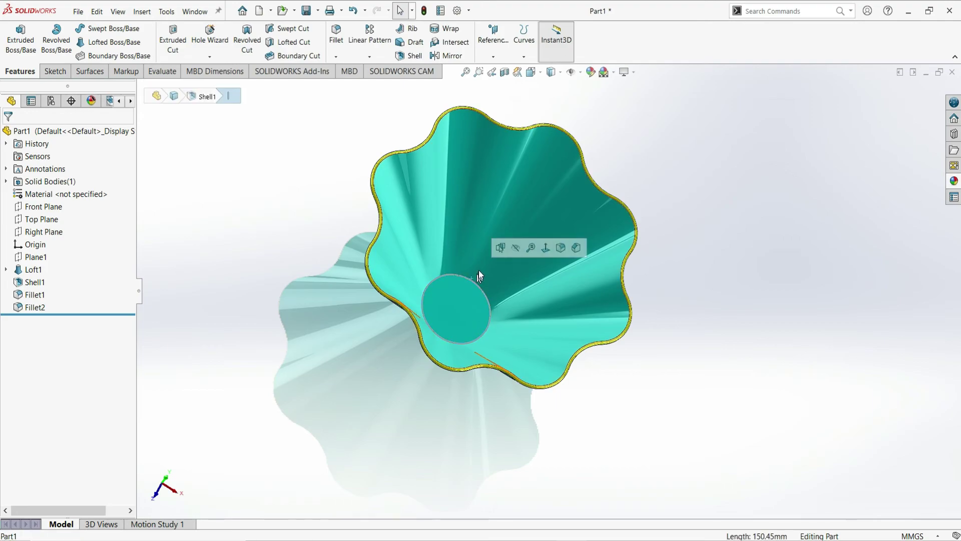
left_click(337, 39)
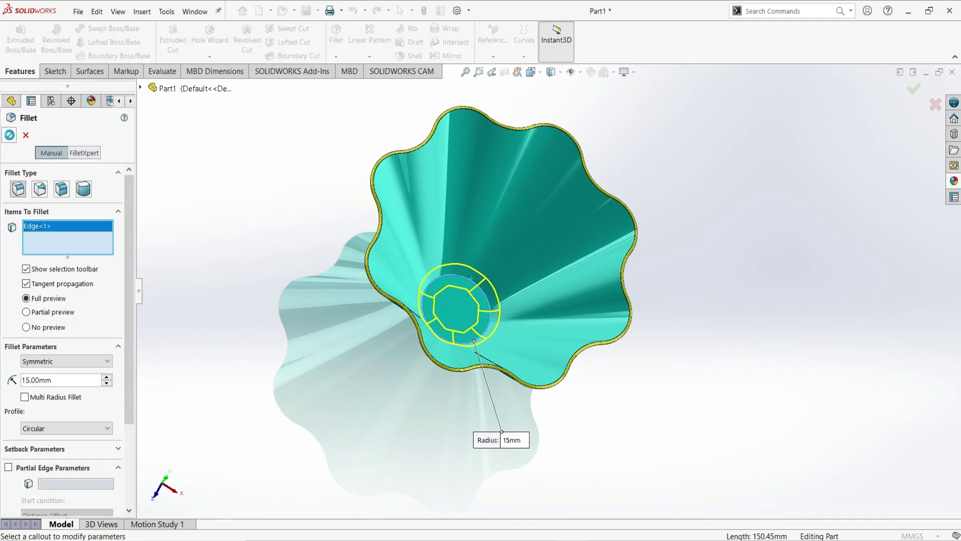
left_click(9, 135)
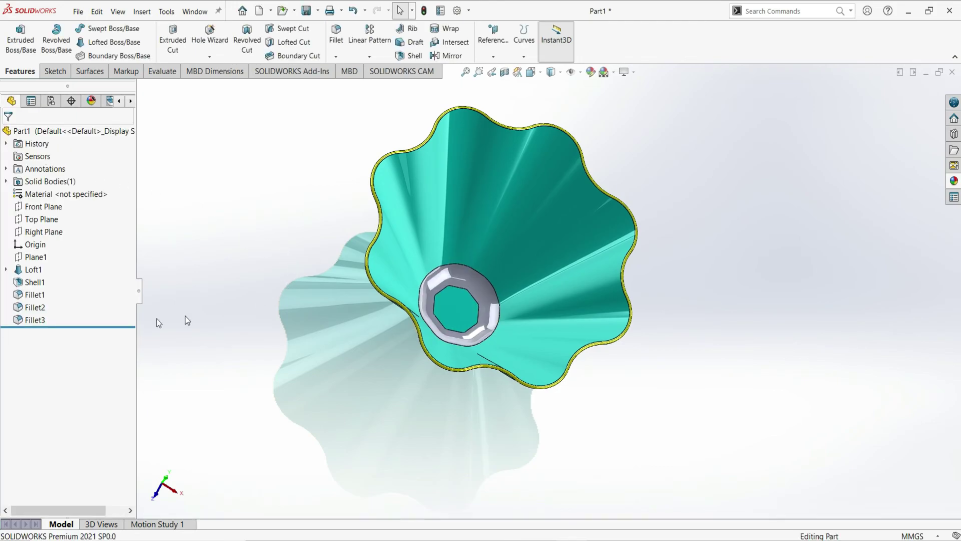
Give Fillet3 a yellow appearance and return the vase to isometric view.
left_click(42, 323)
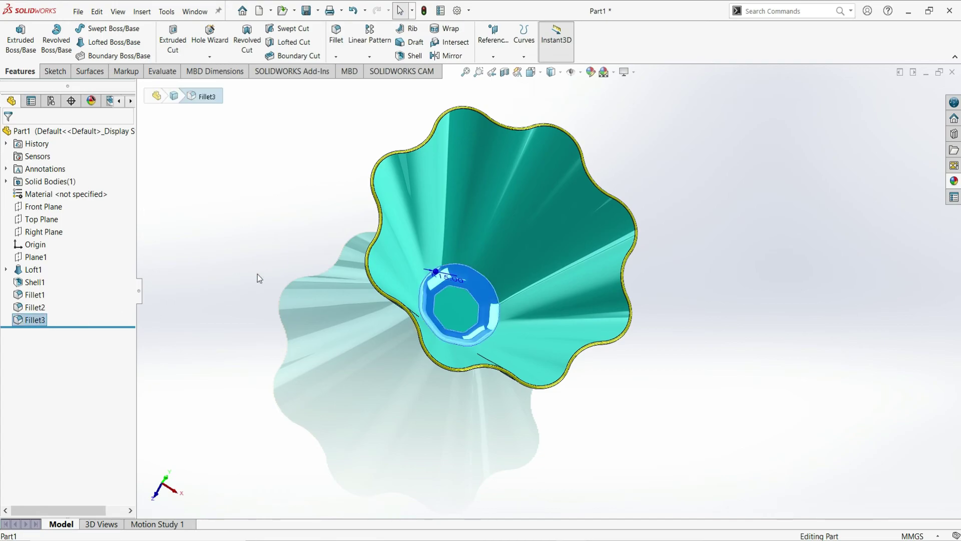
right_click(39, 321)
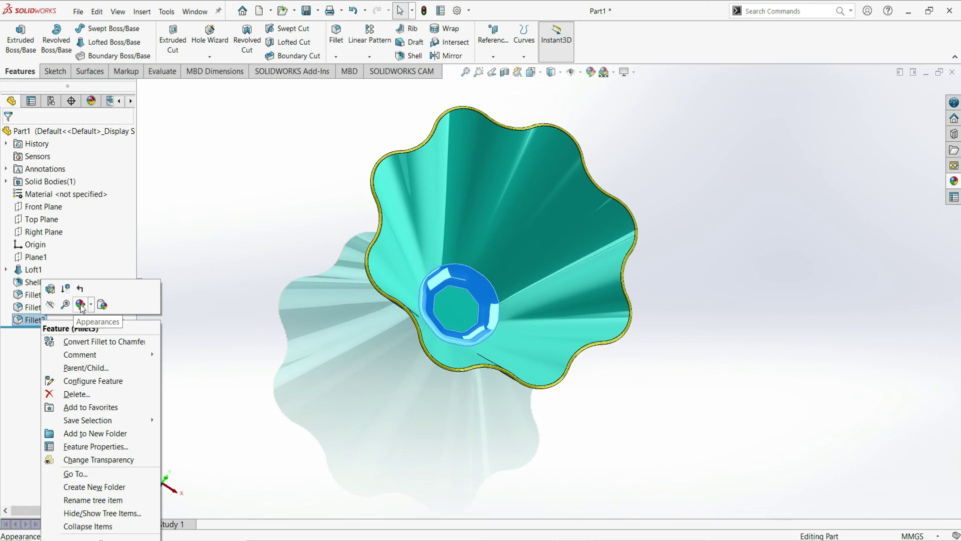
left_click(81, 305)
left_click(93, 331)
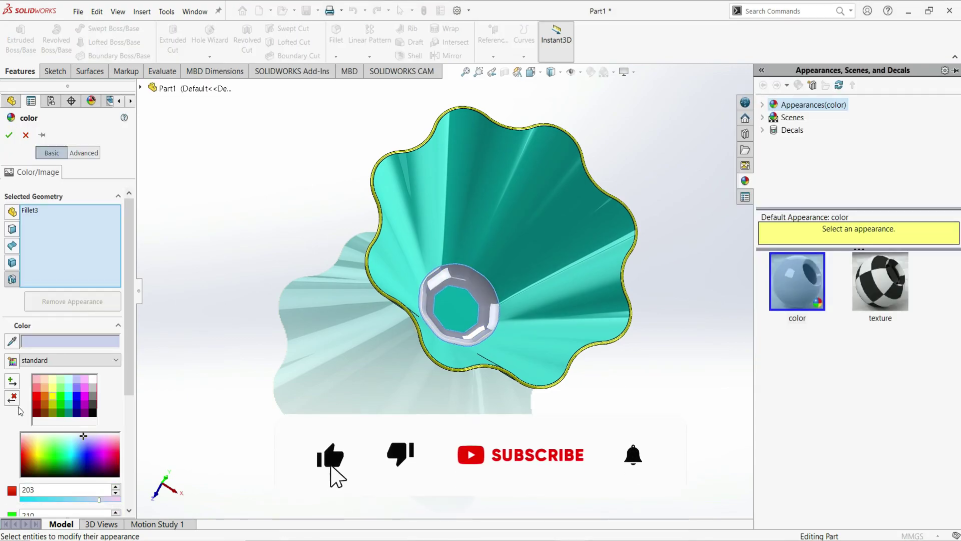
left_click(55, 398)
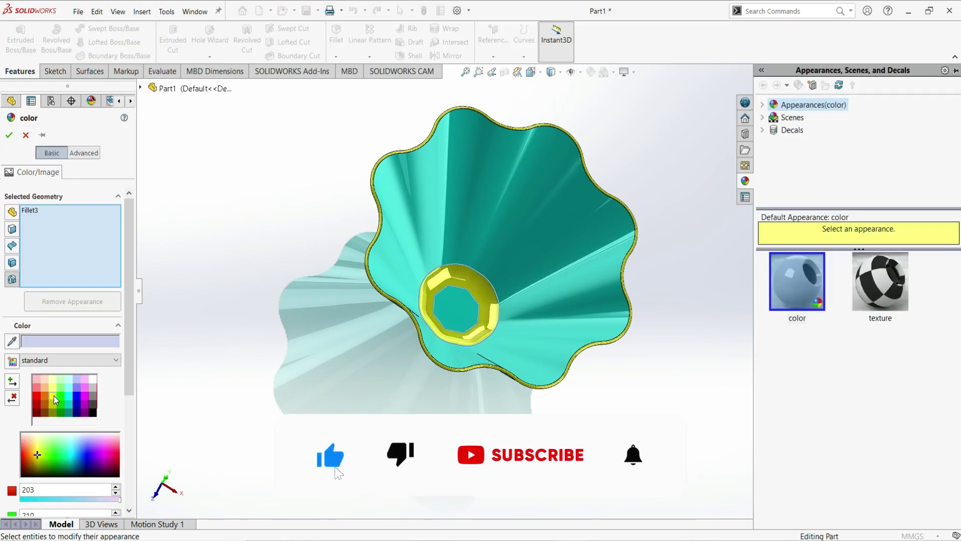
left_click(9, 135)
mouse_move(654, 214)
middle_mouse_down()
mouse_move(658, 165)
mouse_move(725, 122)
mouse_move(697, 245)
mouse_move(626, 336)
mouse_move(691, 304)
mouse_move(714, 347)
mouse_move(704, 223)
mouse_move(713, 212)
mouse_move(644, 257)
mouse_move(666, 232)
mouse_move(705, 270)
mouse_move(666, 296)
middle_mouse_up()
key("ctrl+7")
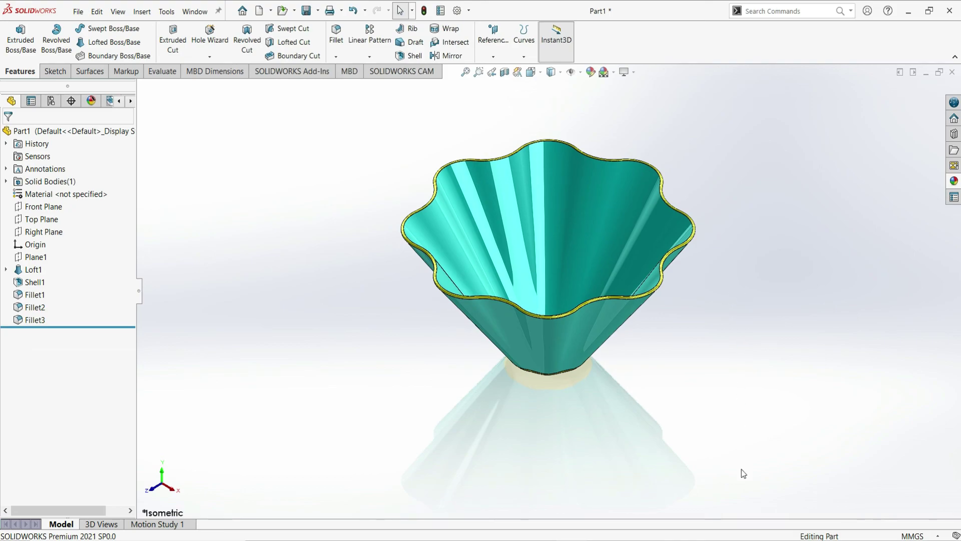
left_click(793, 531)
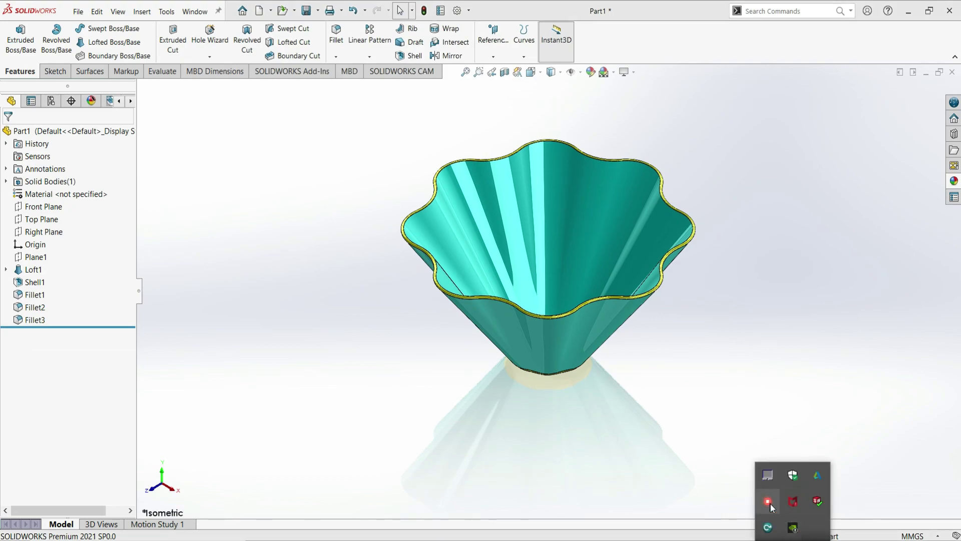